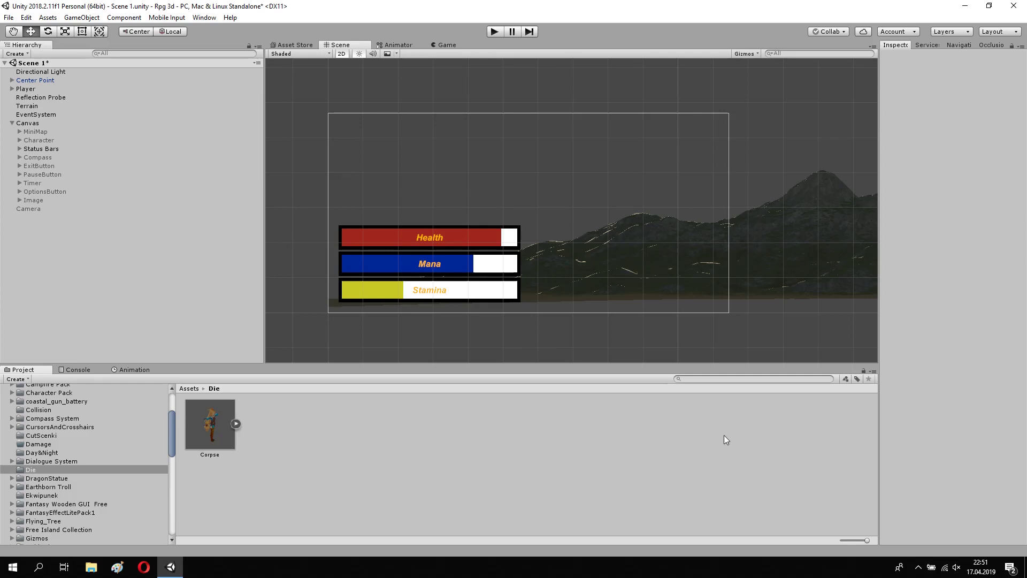
Play the game, walk the character up the hill with W and A, then stop Play mode
click(490, 33)
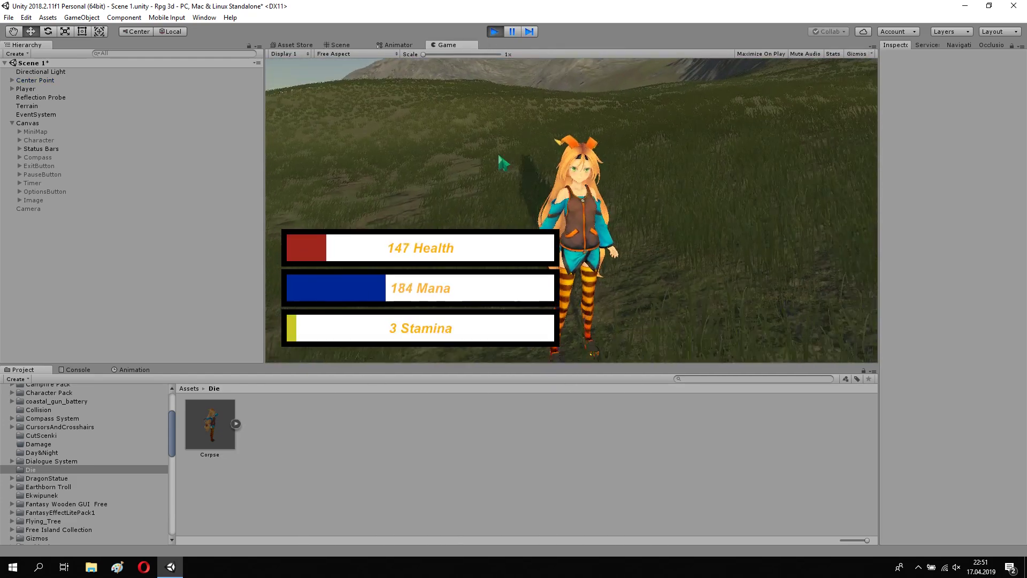
key(w)
key(a)
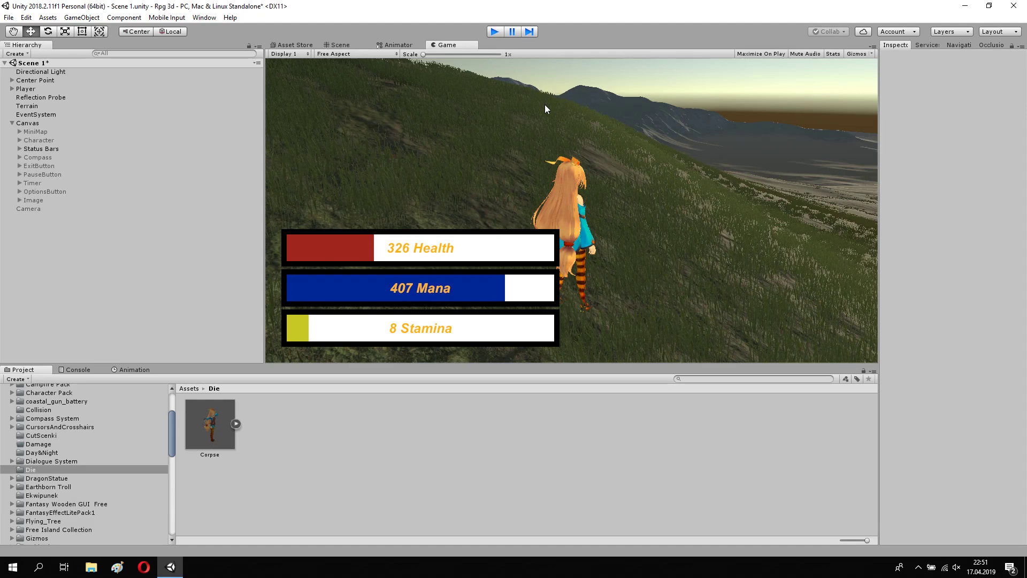
key(ctrl+p)
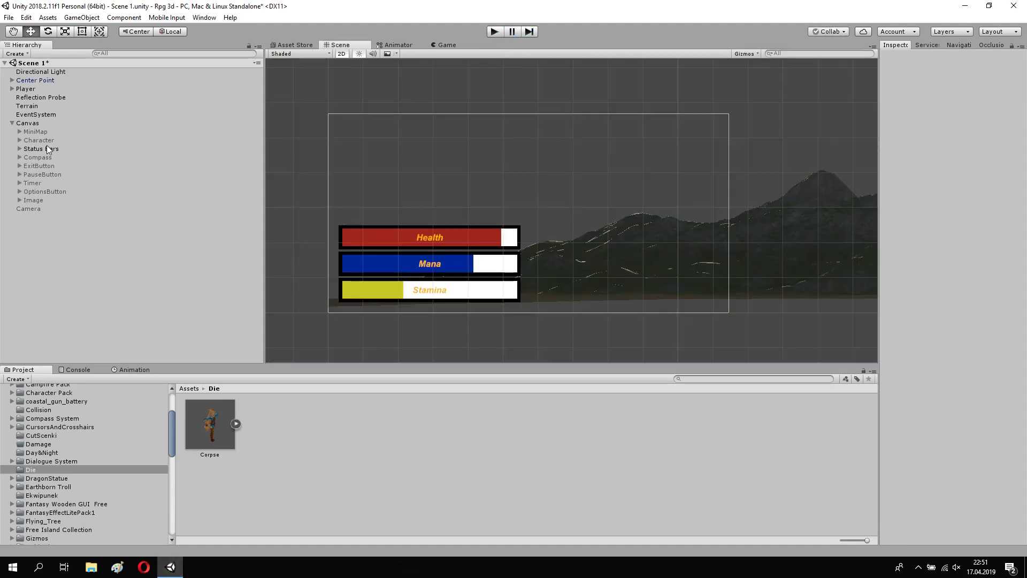
Open StatusBars.cs in Notepad++ from the Status Bars object's Inspector, with the Die folder shown in Unity
click(46, 148)
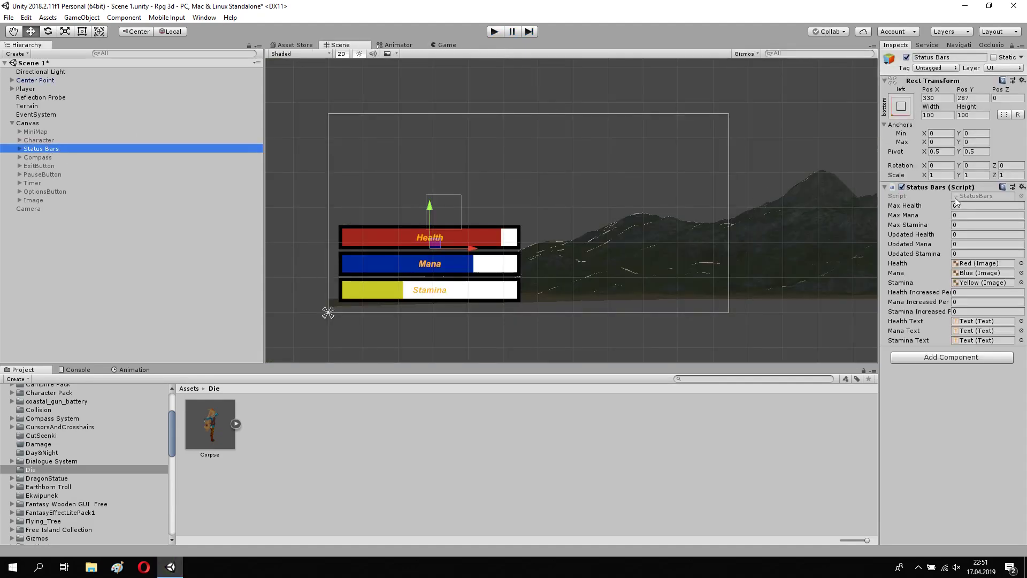
double_click(964, 196)
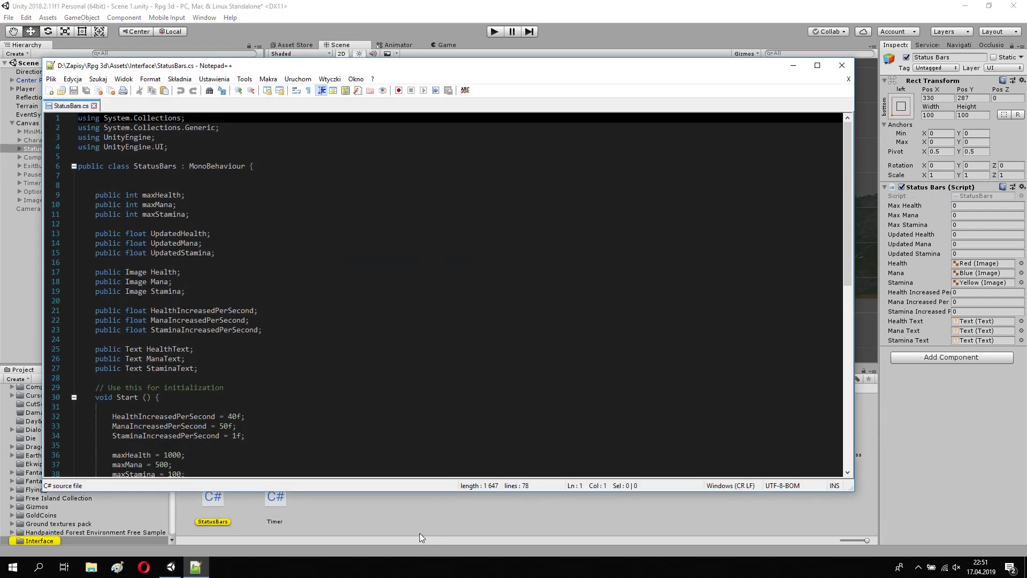
click(419, 536)
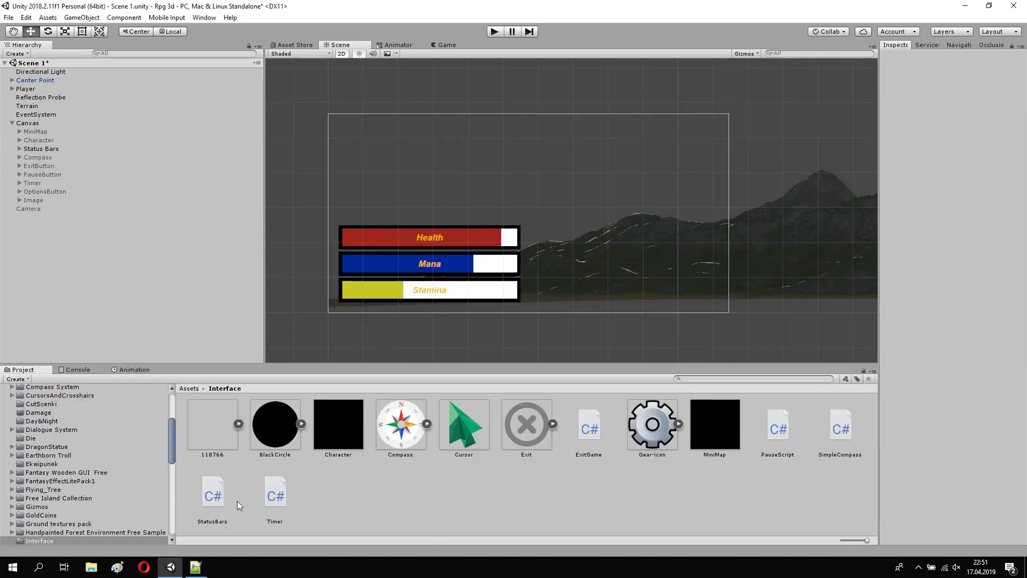
click(30, 438)
click(189, 568)
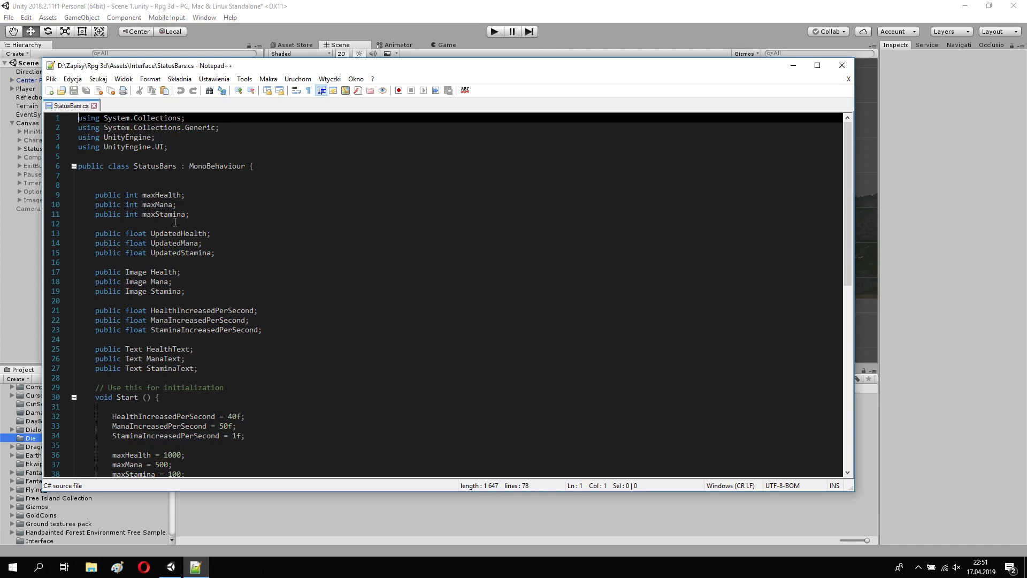
Make UpdatedHealth static on line 13 and add UpdatedHealth = 1 inside Start()
click(123, 234)
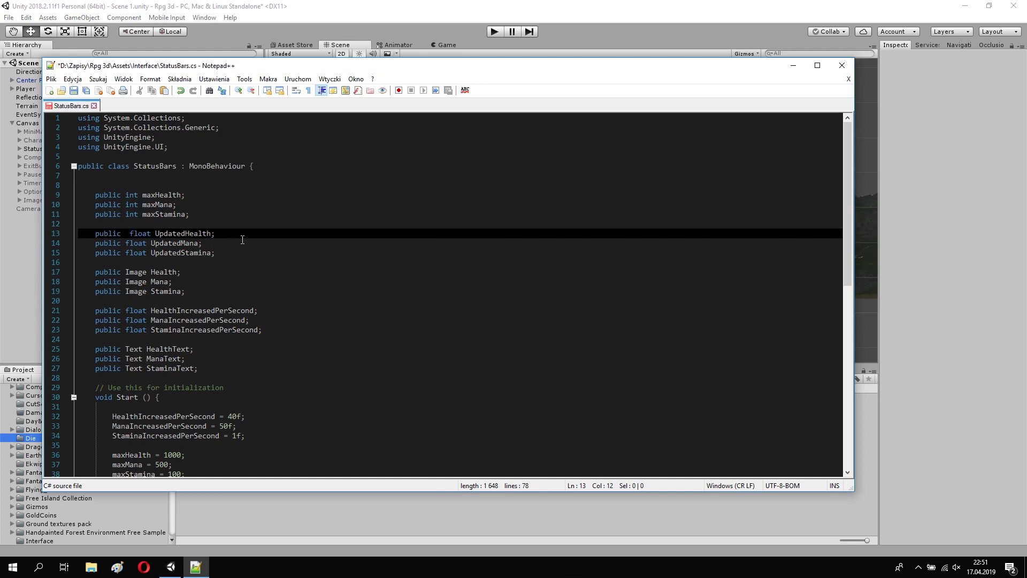
text(static)
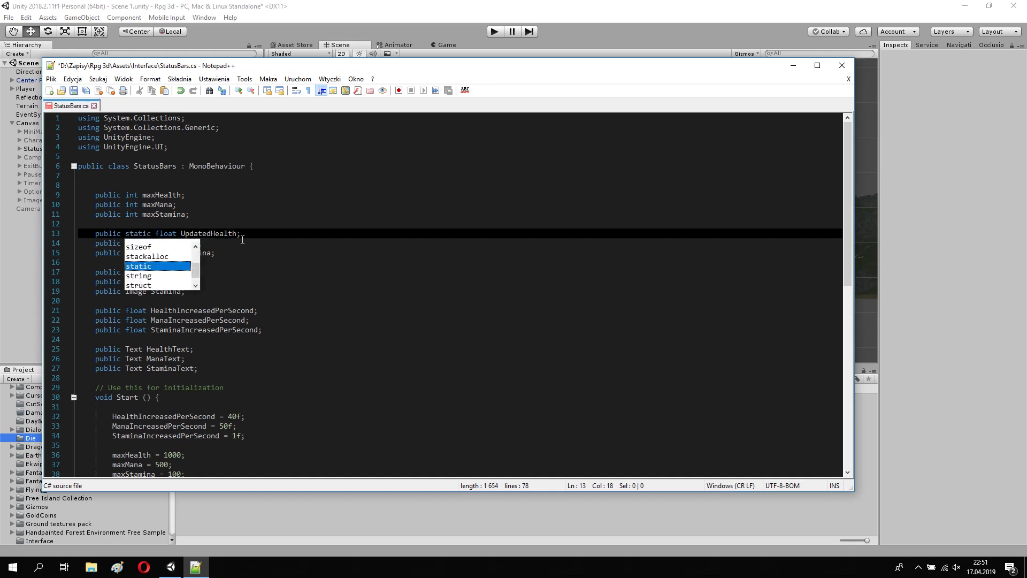
click(288, 233)
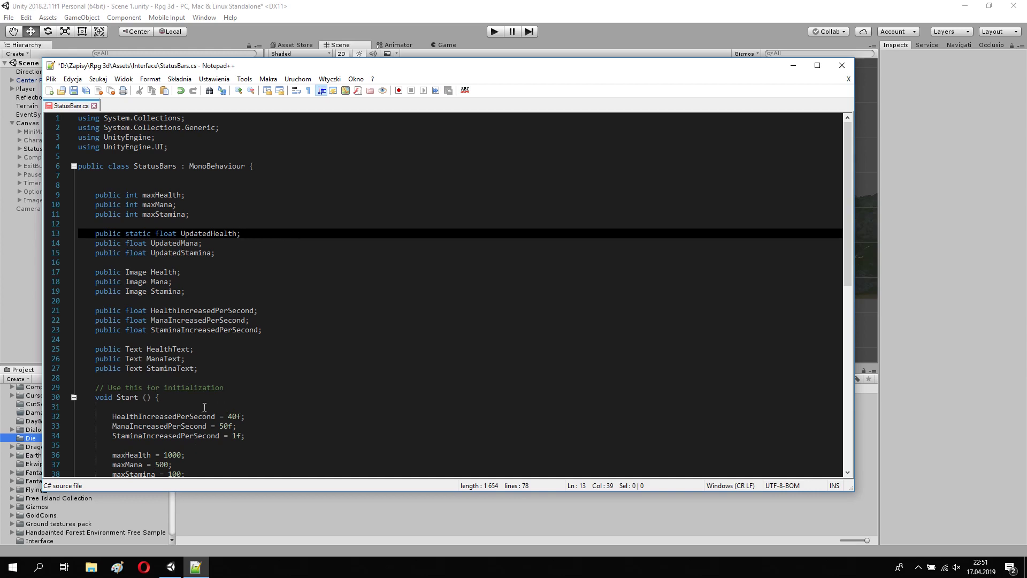
click(173, 396)
key(Return)
key(Return)
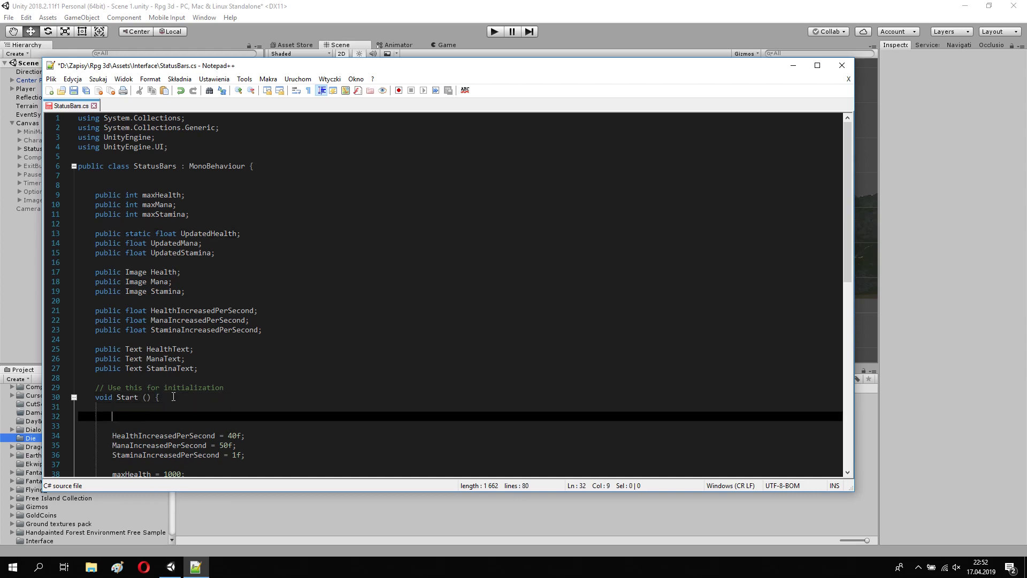
text(U)
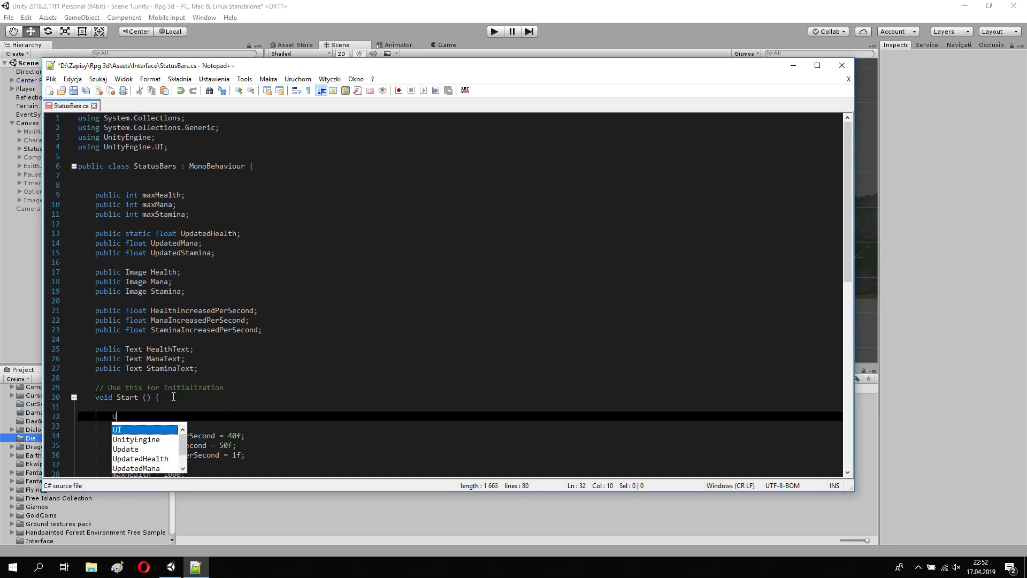
text(pdated)
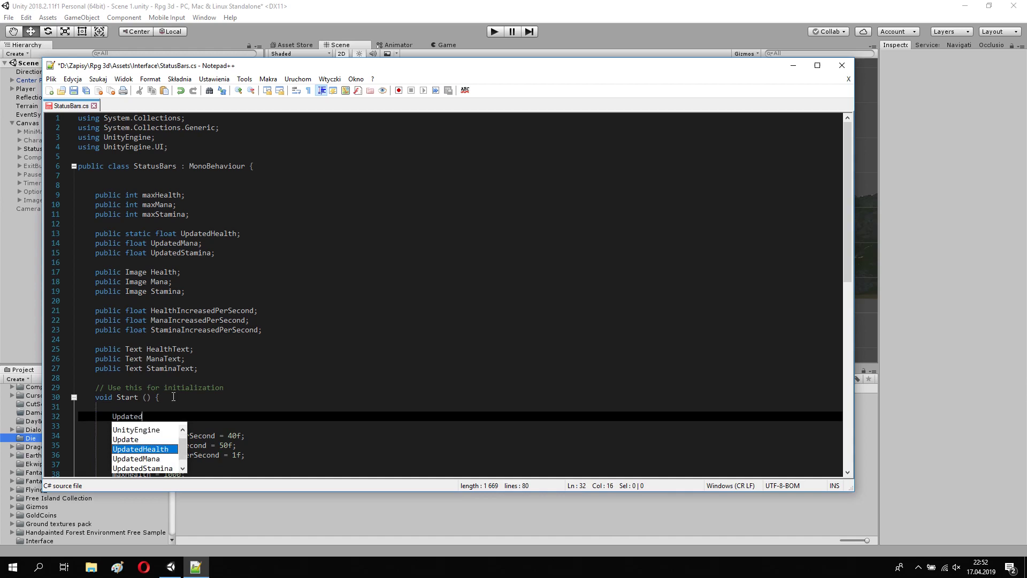
text(Health)
text( = 1;)
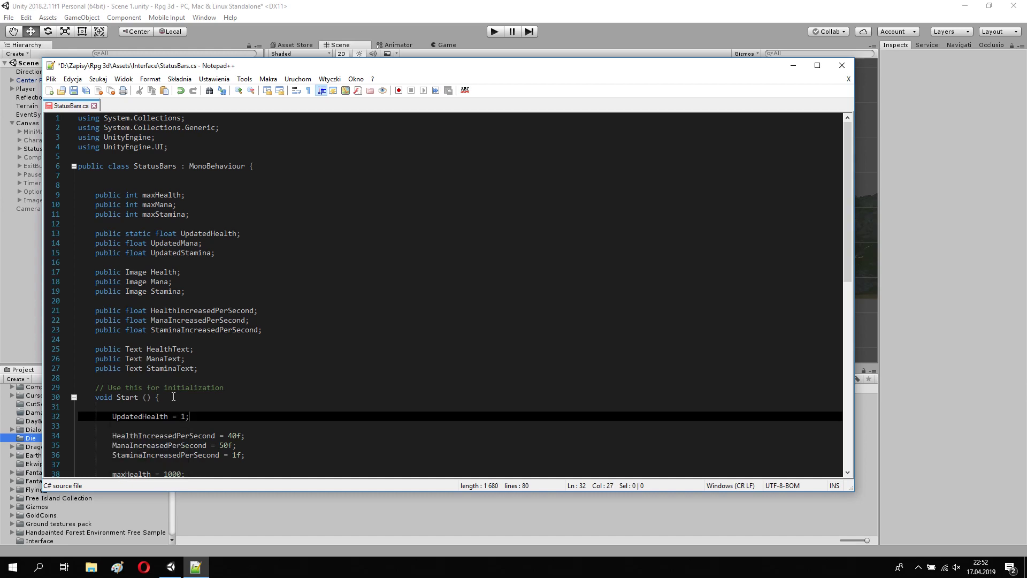
Save StatusBars.cs, review both edits full-screen, then minimize Notepad++
key(ctrl+s)
click(817, 66)
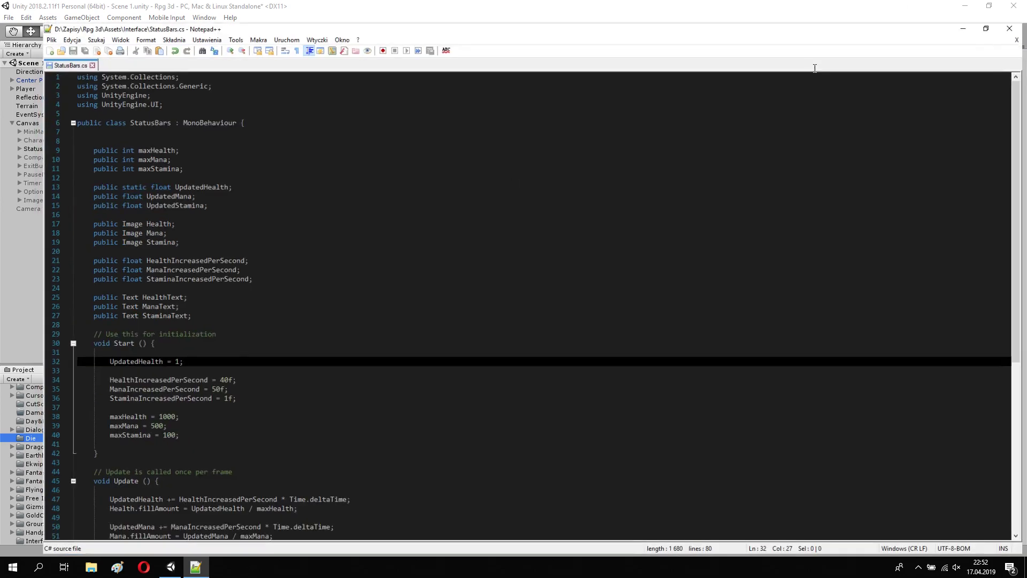
click(197, 348)
click(216, 174)
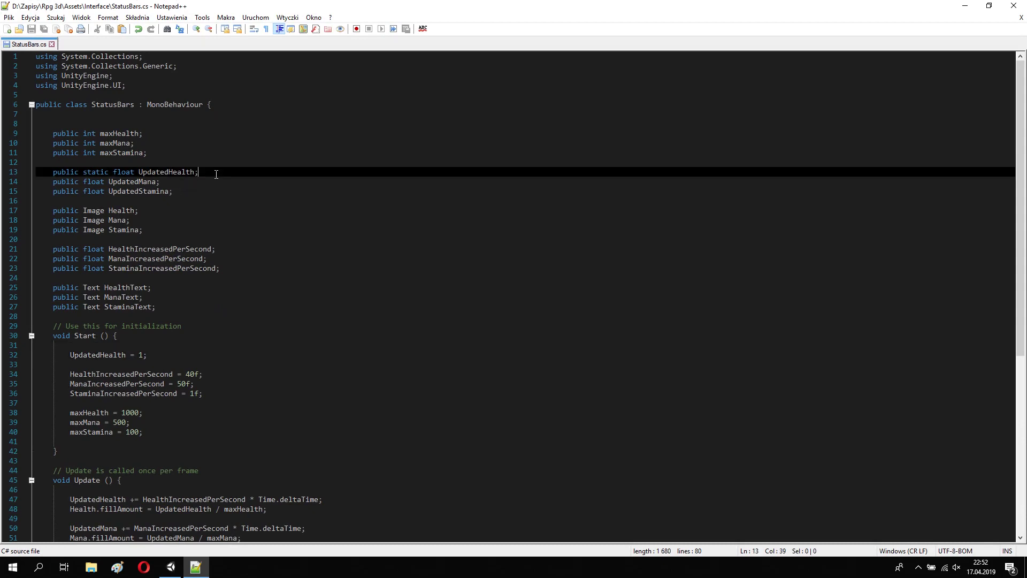
click(156, 356)
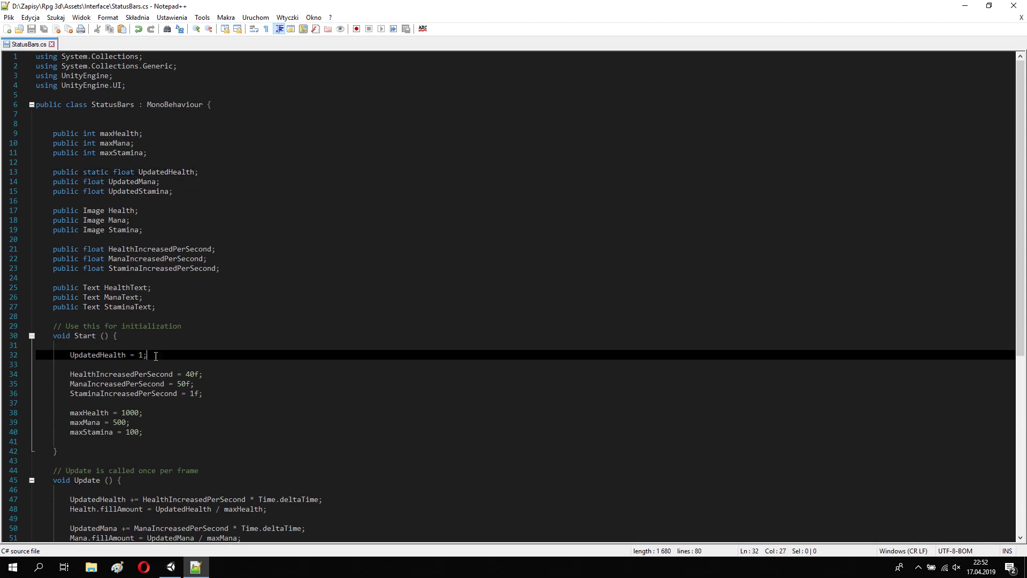
click(965, 7)
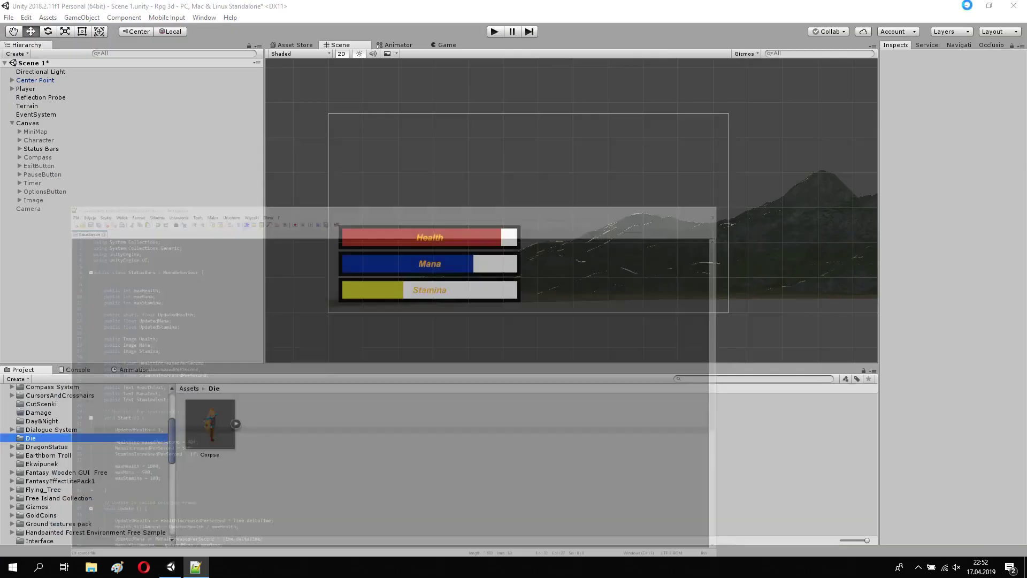
Create a C# Script named 'Die' in the Die folder next to the Corpse asset
right_click(332, 423)
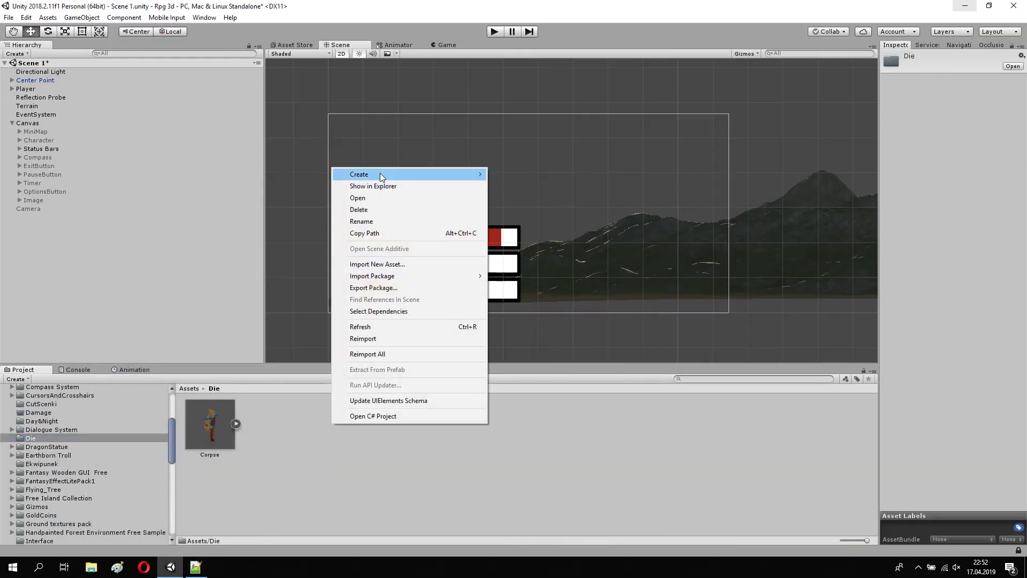
mouse_move(380, 173)
click(556, 187)
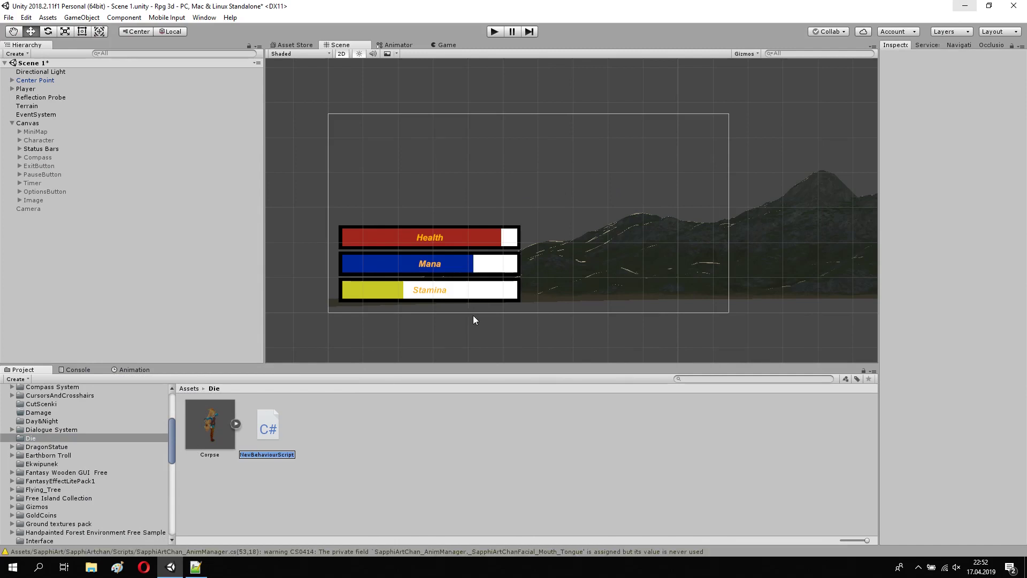
text(Die)
key(Return)
click(368, 469)
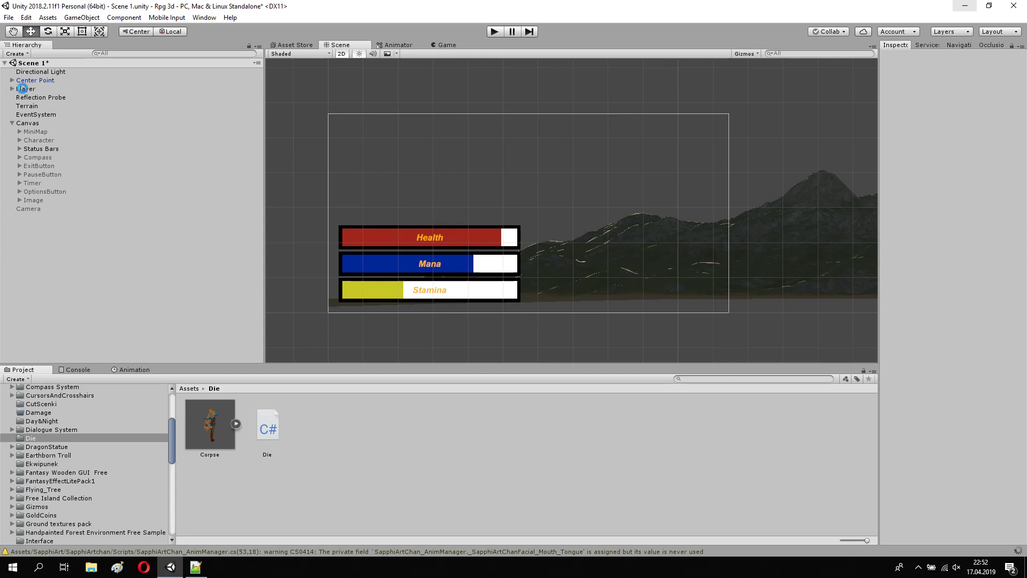
click(23, 90)
Attach the Die script to the Player below Player Money, and switch the scene to 3D perspective
scroll(928, 300, down, 5)
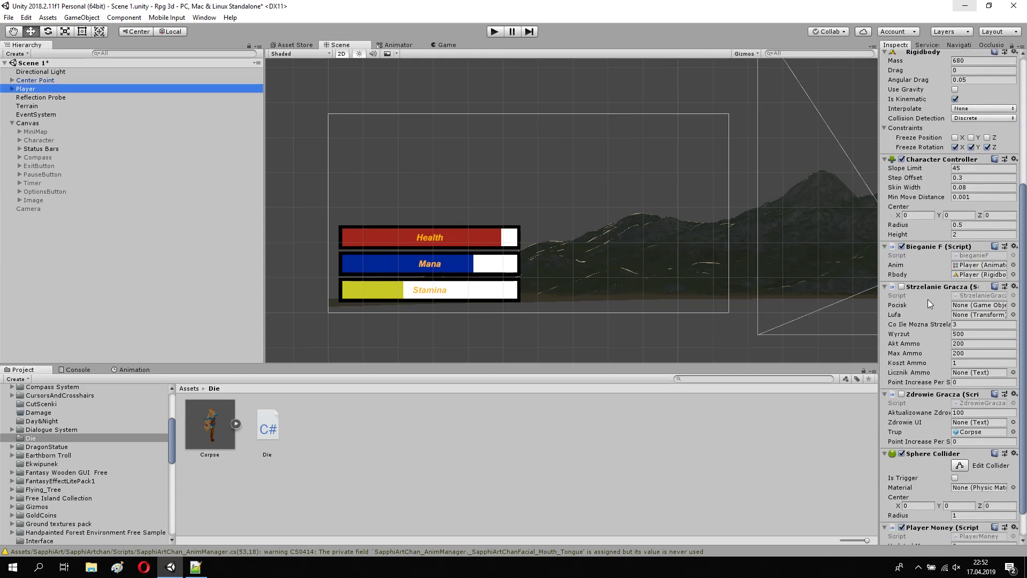
drag(267, 428, 916, 526)
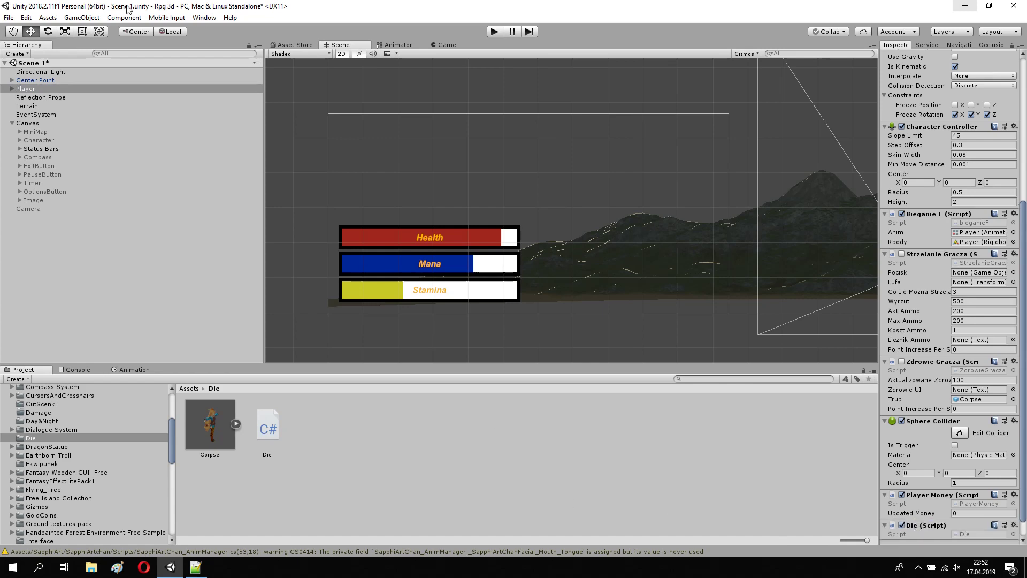
click(342, 54)
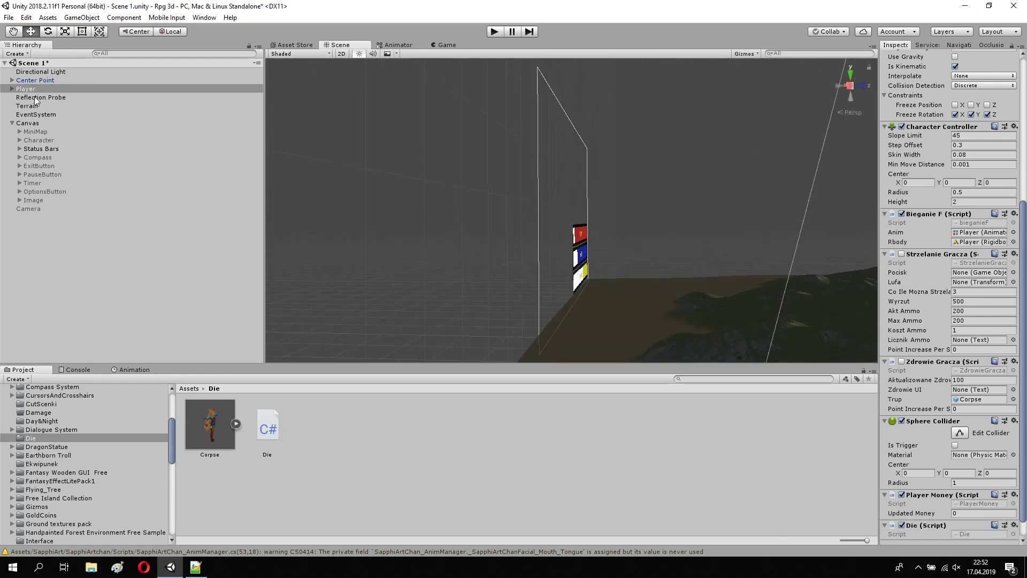
Frame and orbit the Player in the Scene view, check the Game view, then bring up Notepad++
click(24, 88)
double_click(26, 89)
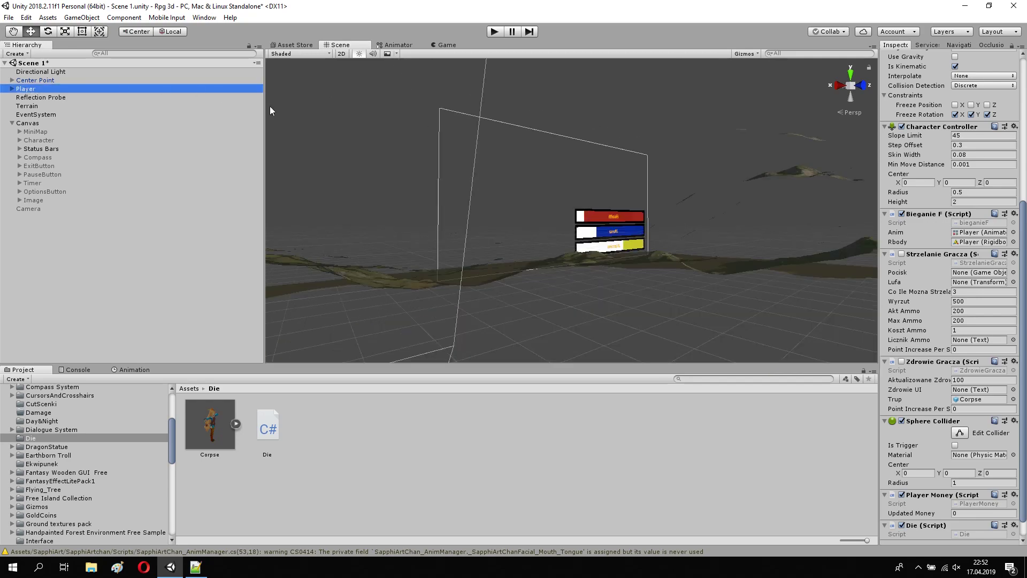
alt+drag(647, 200, 469, 69)
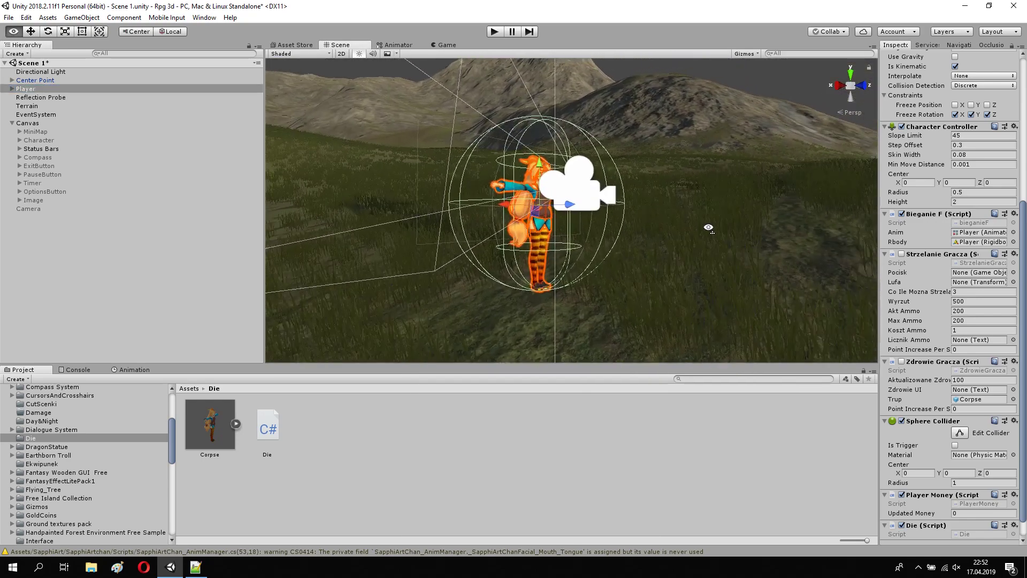
click(441, 45)
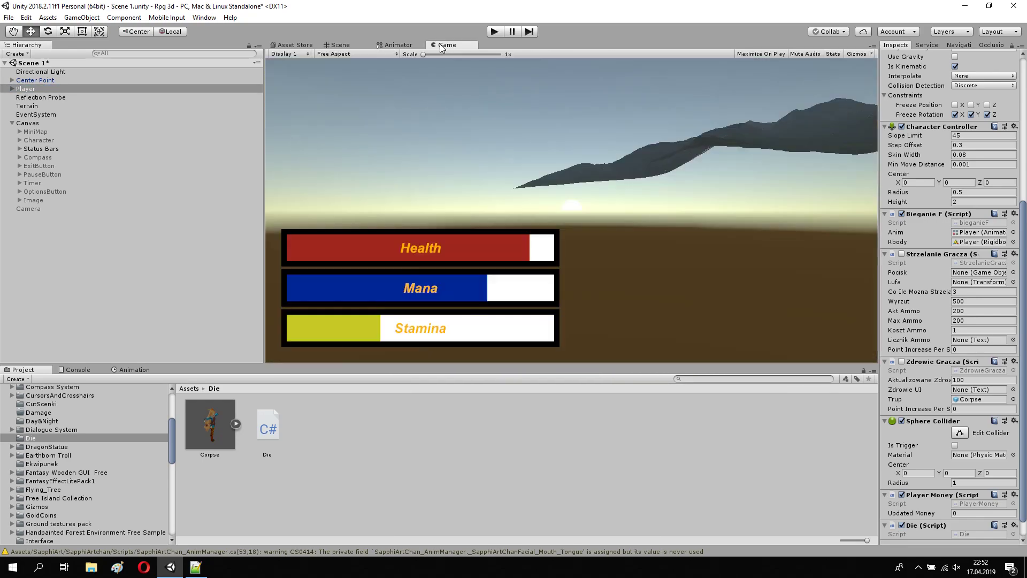
click(352, 46)
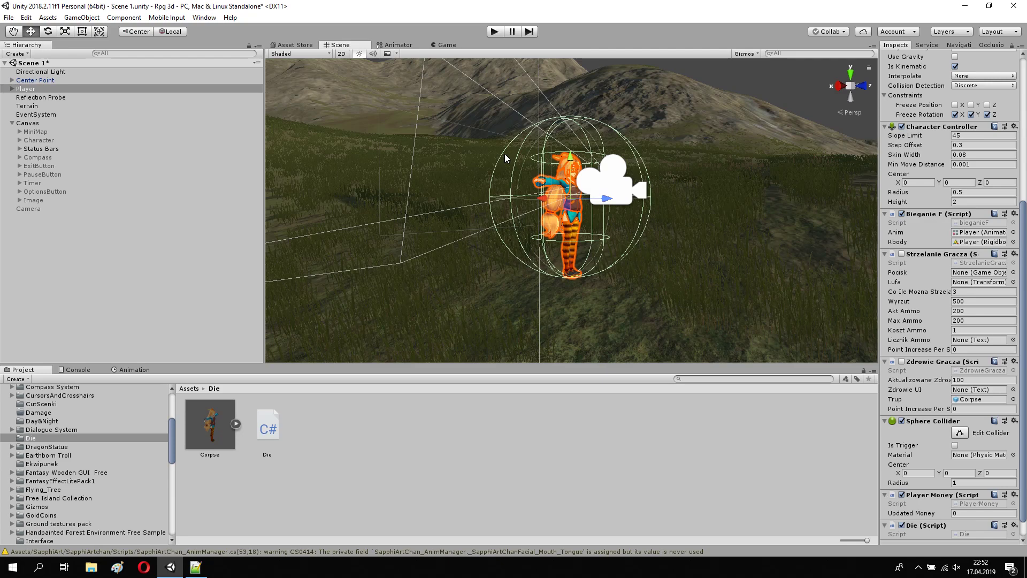
key(f)
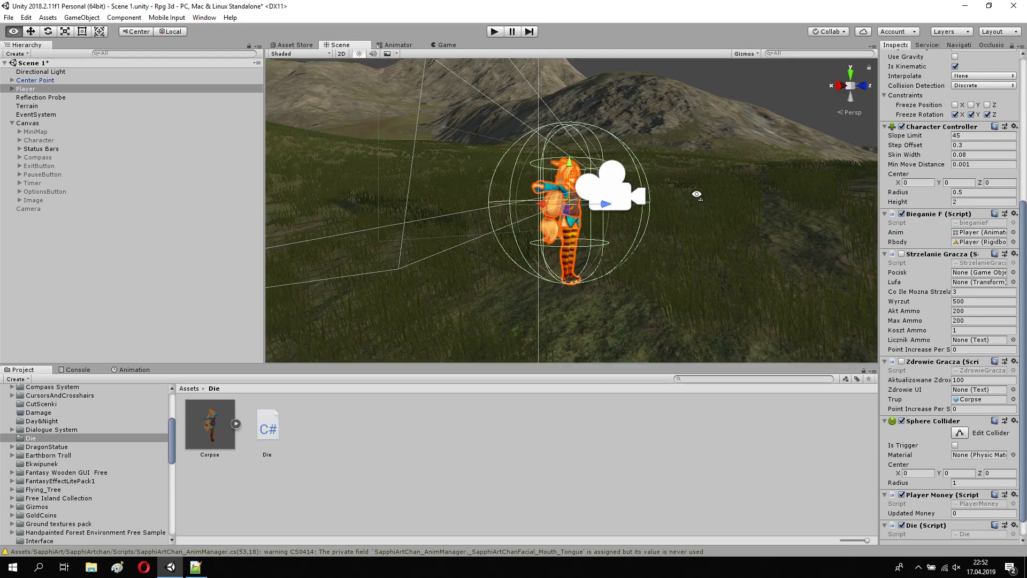
click(195, 566)
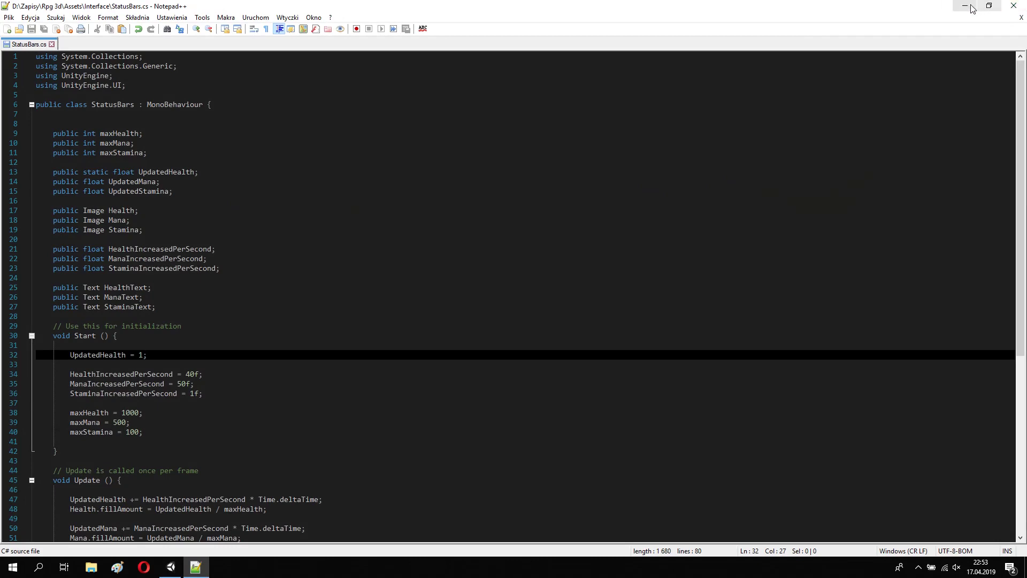
Open the Die script from Unity's Project panel in Notepad++
click(965, 5)
click(270, 426)
double_click(269, 426)
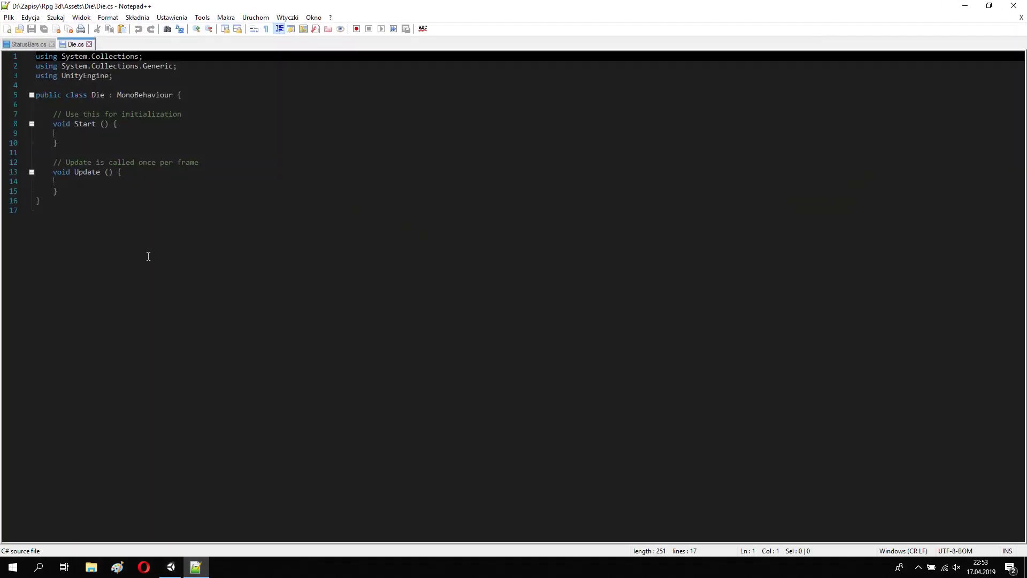
Declare 'public GameObject Corpse' and 'public GameObject StatusBars' fields in Die and save Die.cs
click(208, 96)
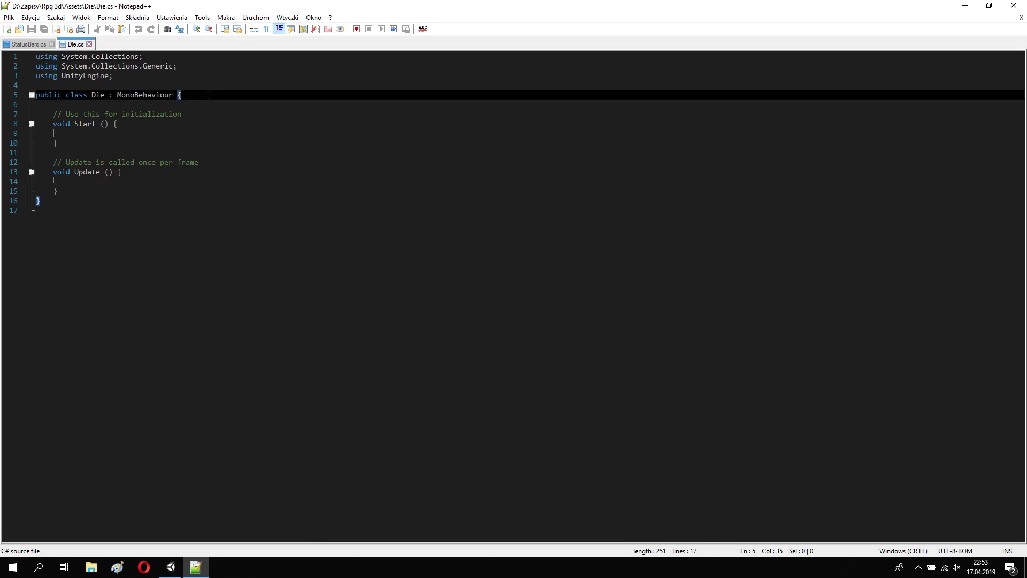
key(Return)
key(Return)
text(public Game)
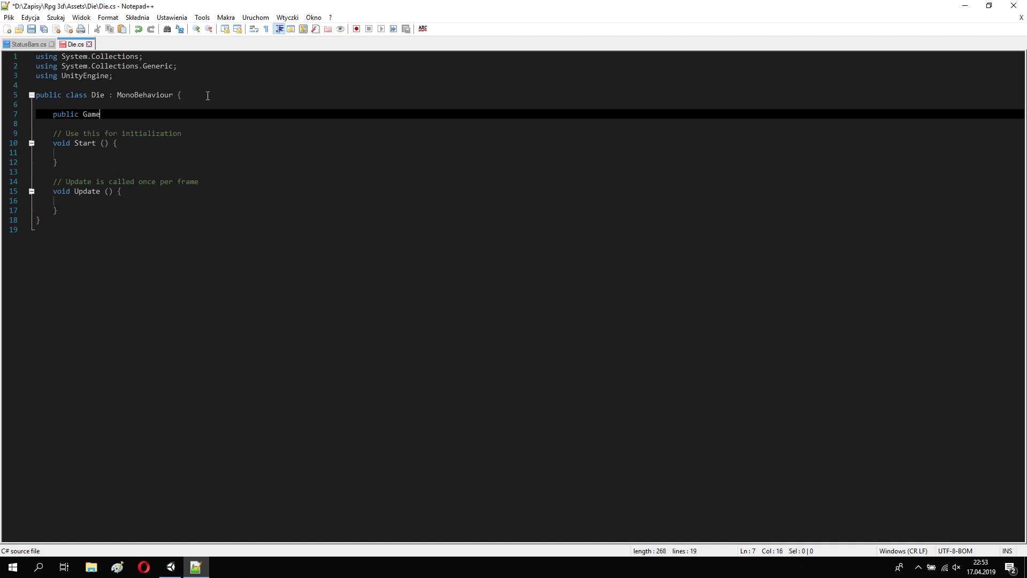
text(Object Co)
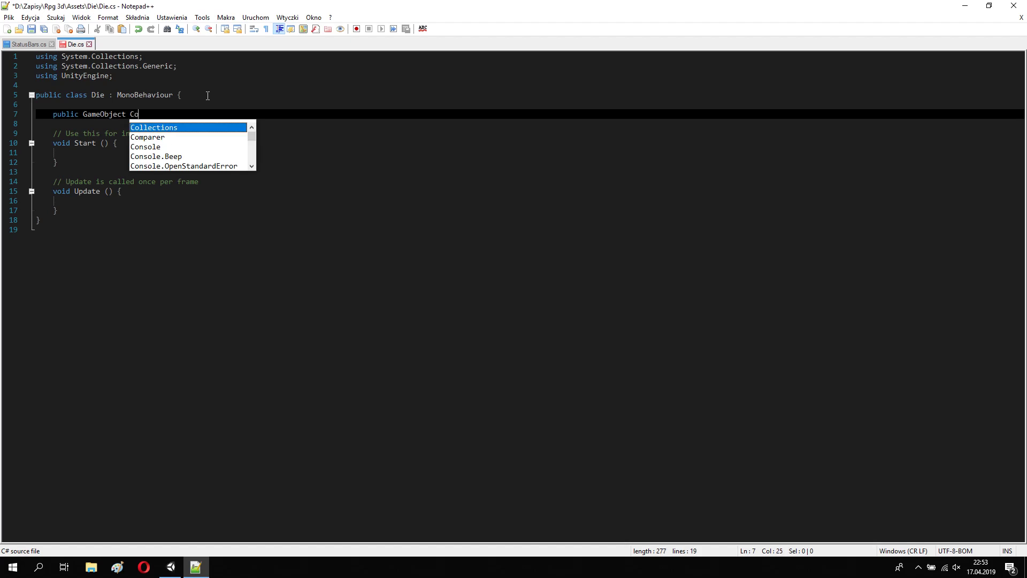
text(rpse;)
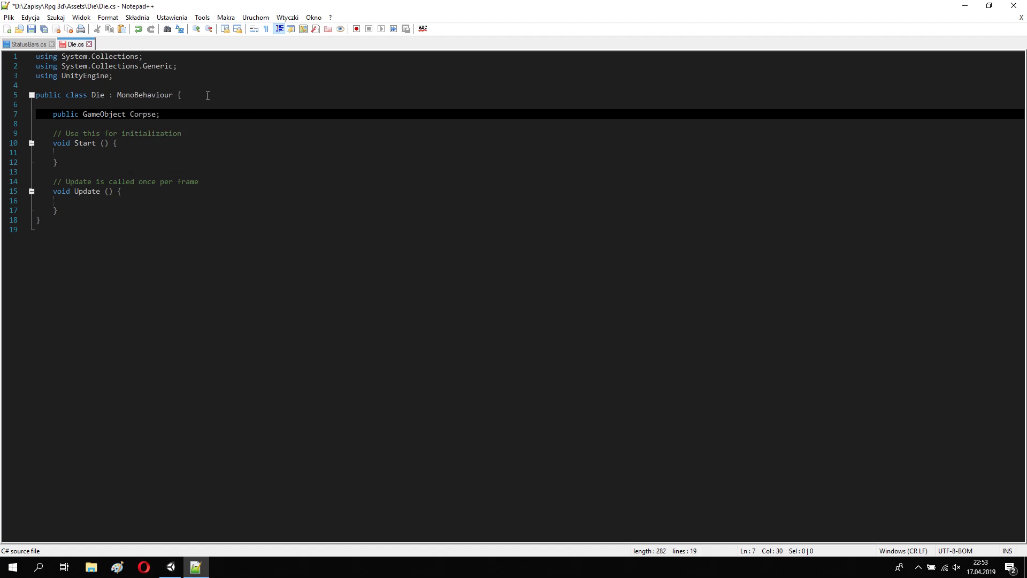
key(Return)
text(publi)
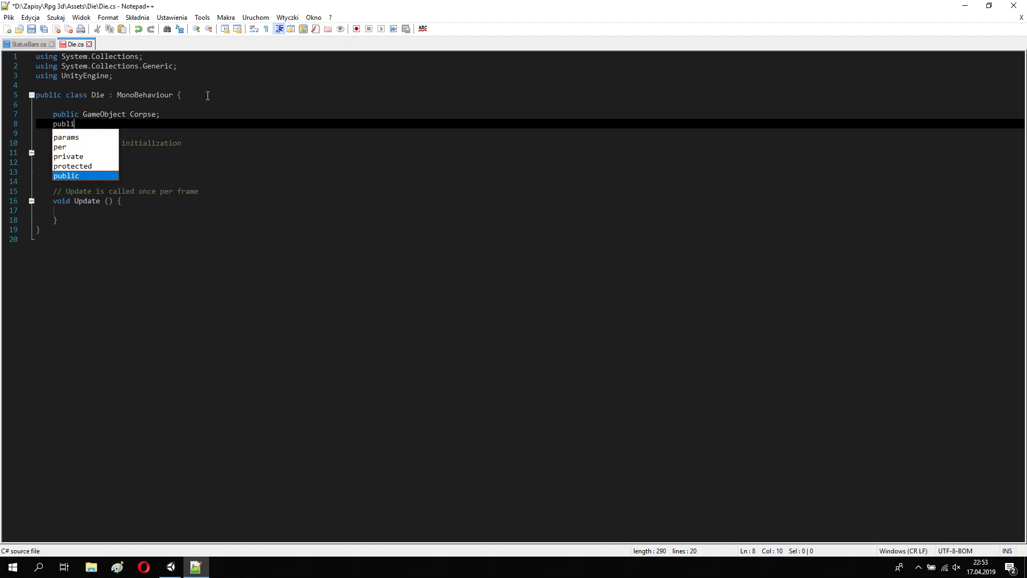
text(c G)
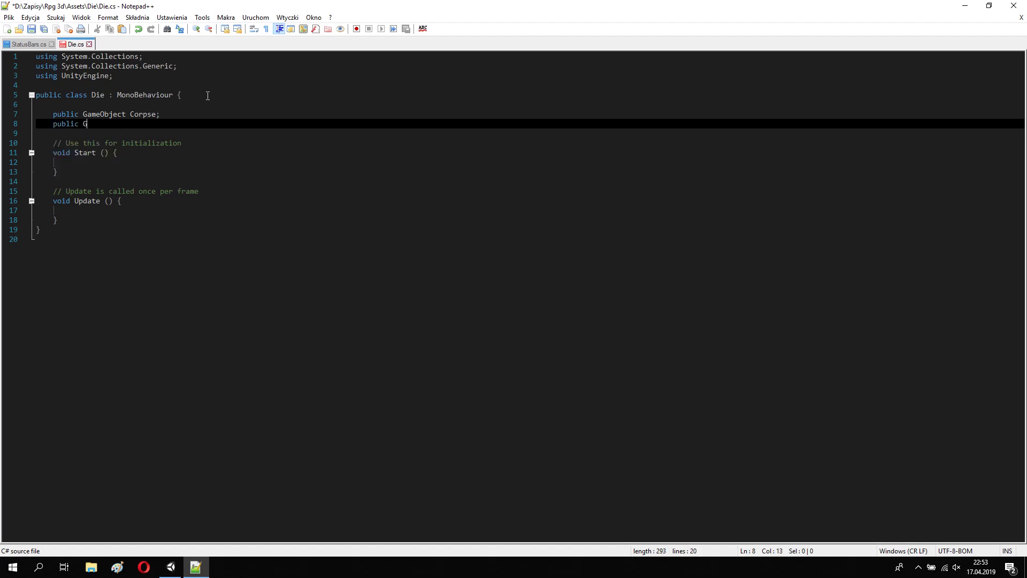
text(ameObject S)
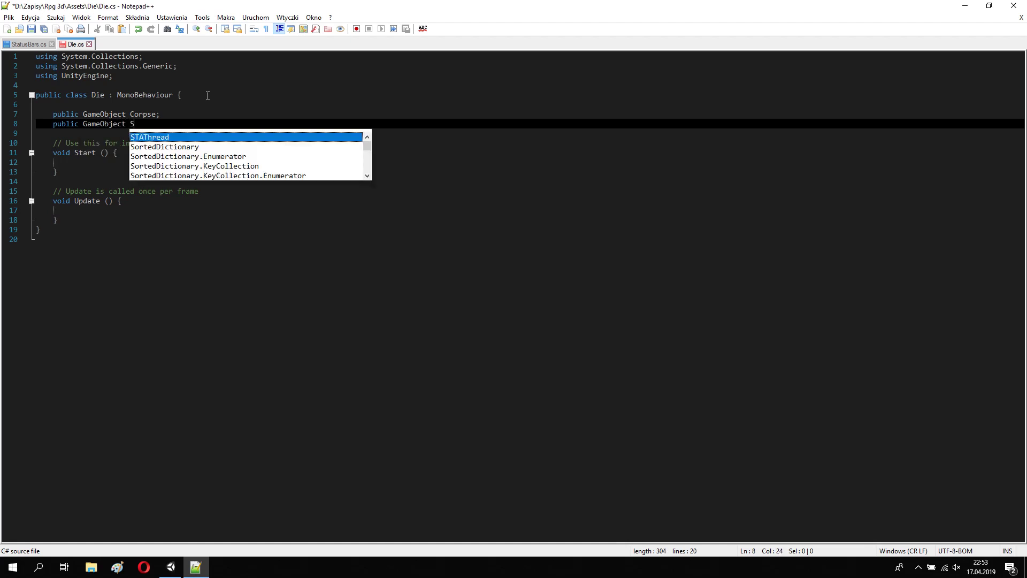
text(tatus)
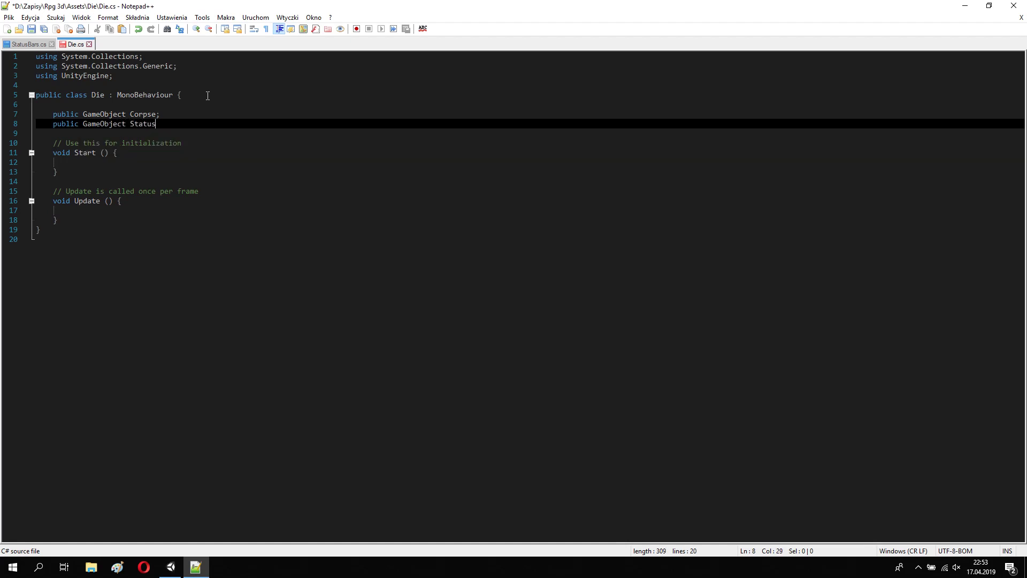
text(Bars;)
key(ctrl+s)
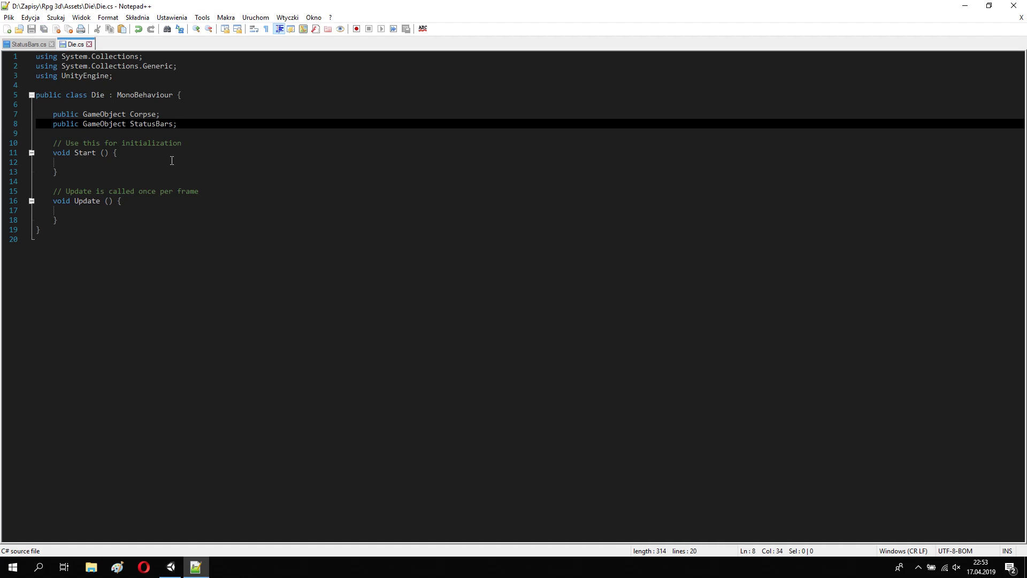
click(107, 213)
Add an empty if (StatusBars.UpdatedHealth <= 0) block with braces inside Die's Update()
key(Return)
key(Return)
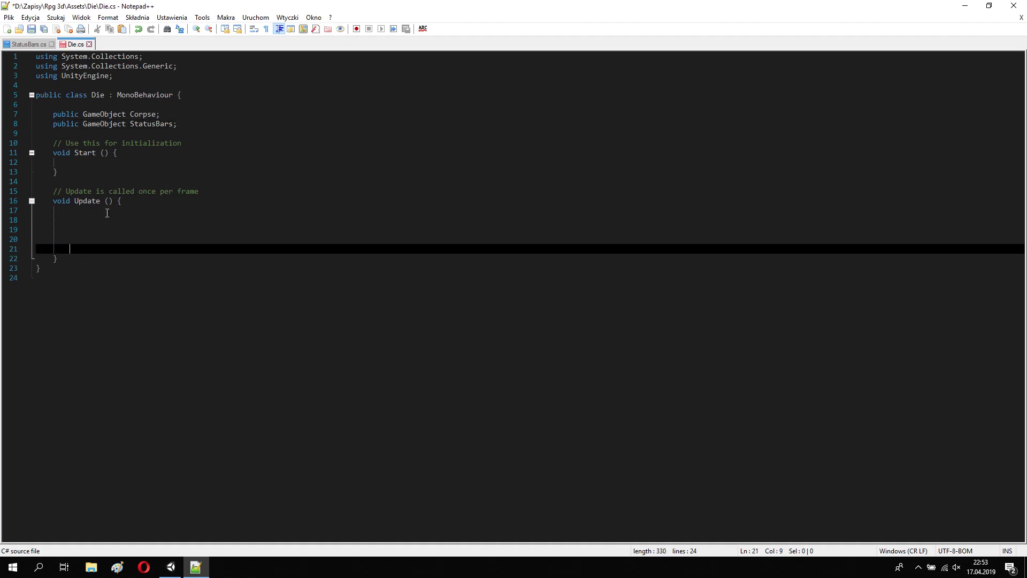
key(Return)
key(Return)
click(99, 216)
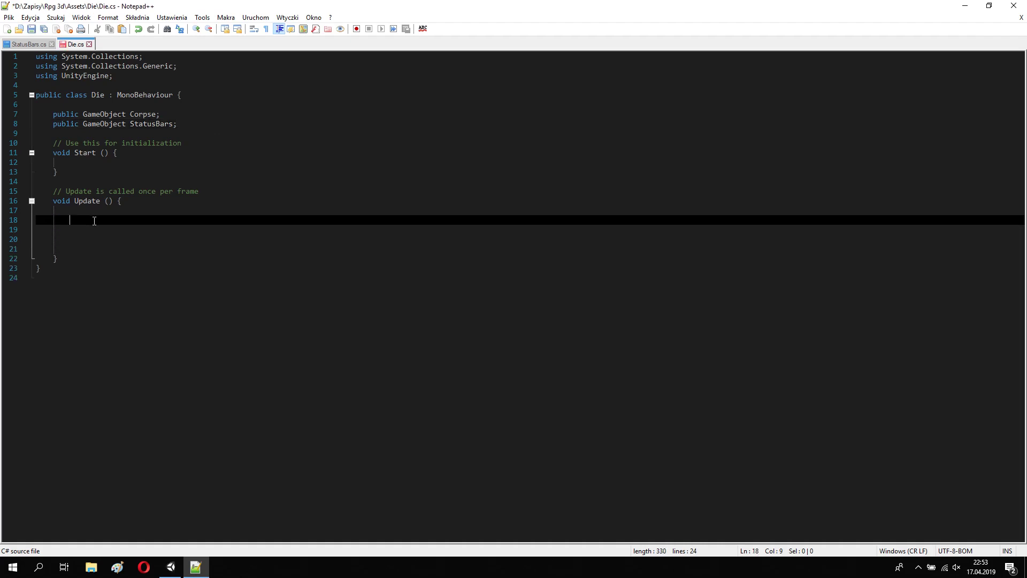
text(if )
text(S)
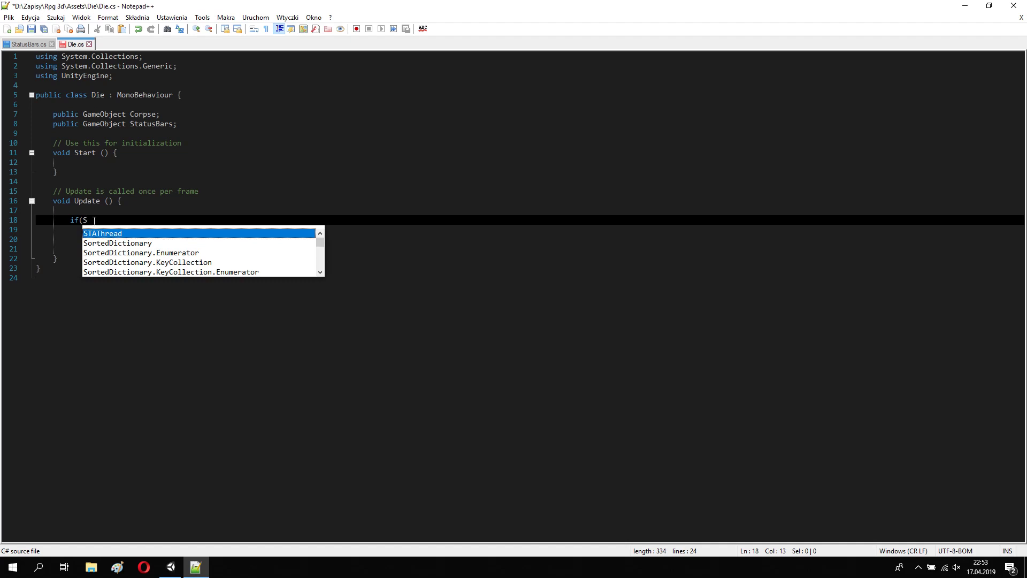
text(tatus)
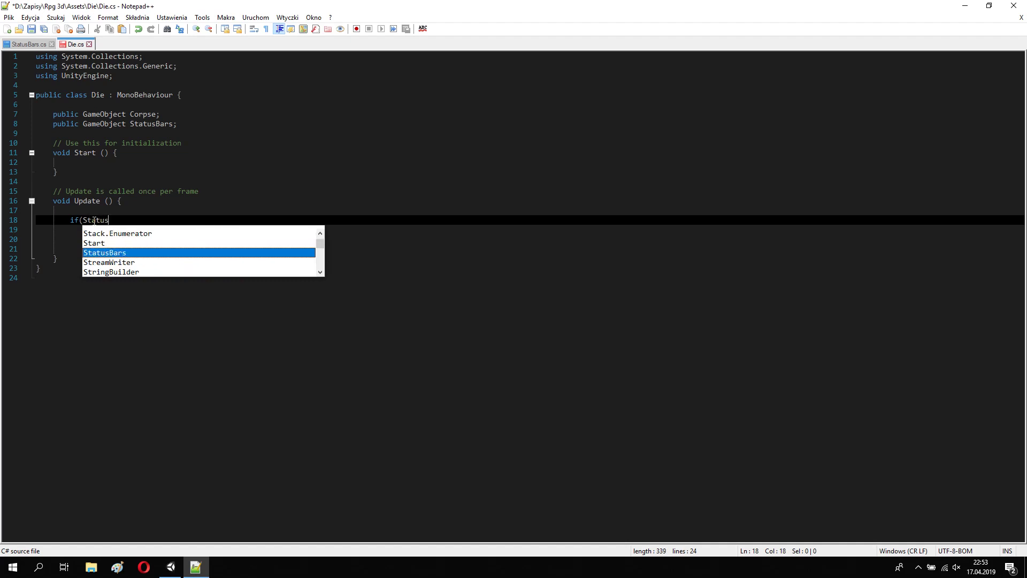
text(Bars)
text(.)
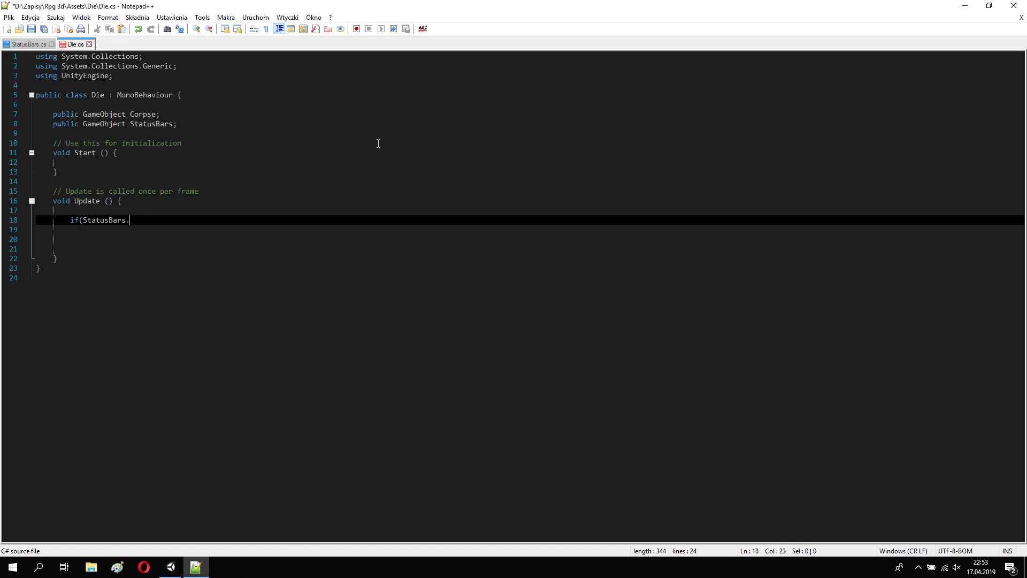
text(UpdatedHealth)
text(<)
text(0))
key(Return)
text({)
key(Return)
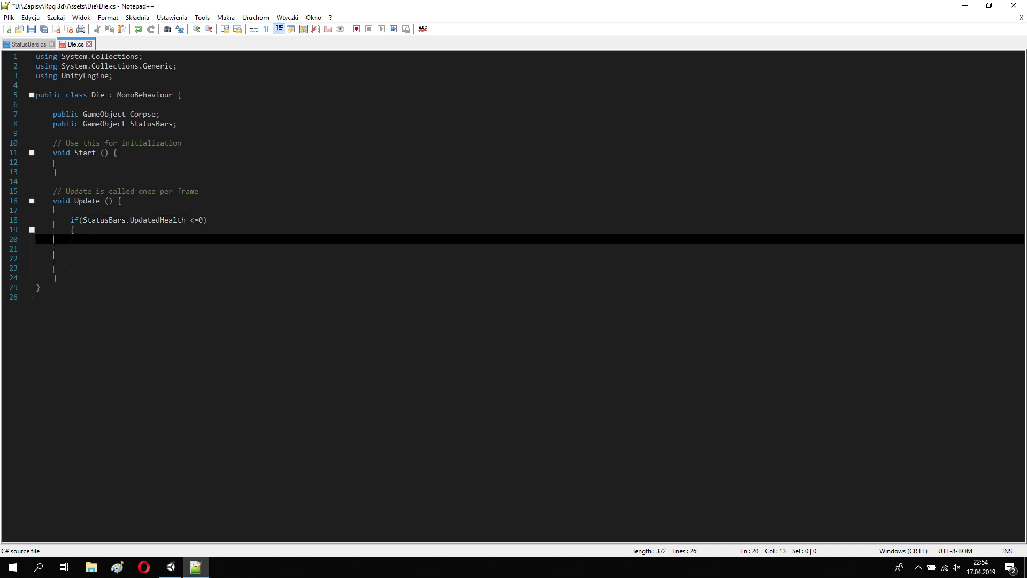
key(Return)
text(})
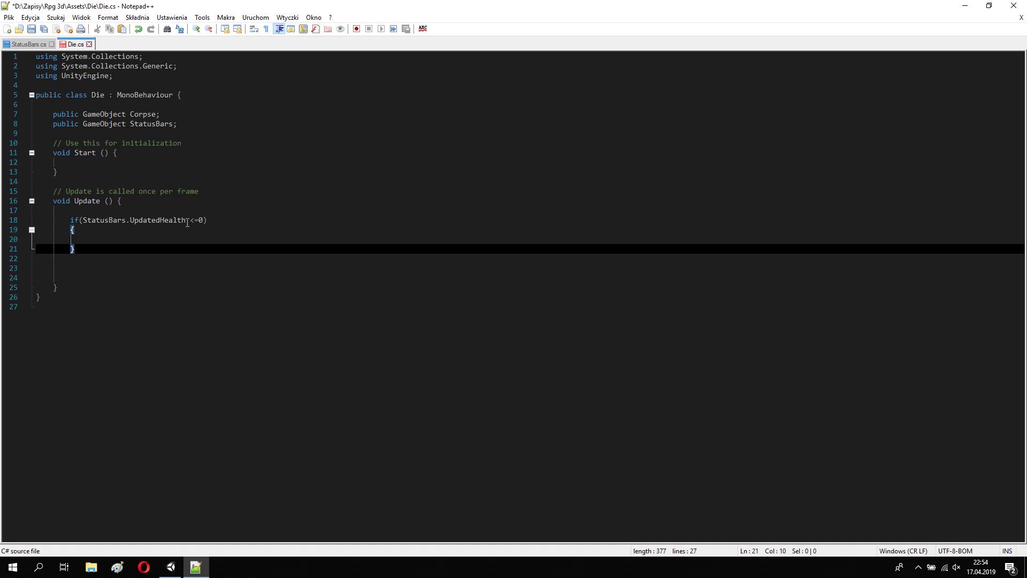
click(169, 220)
key(ctrl+Tab)
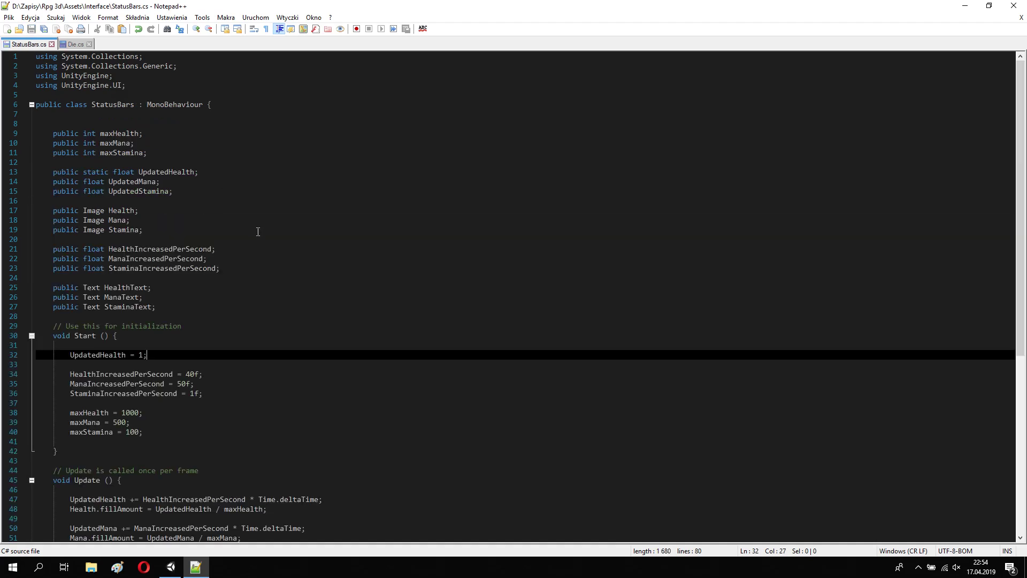
Inspect the static UpdatedHealth declaration and its 'UpdatedHealth = 1' start value, then return to Die.cs
drag(221, 171, 33, 173)
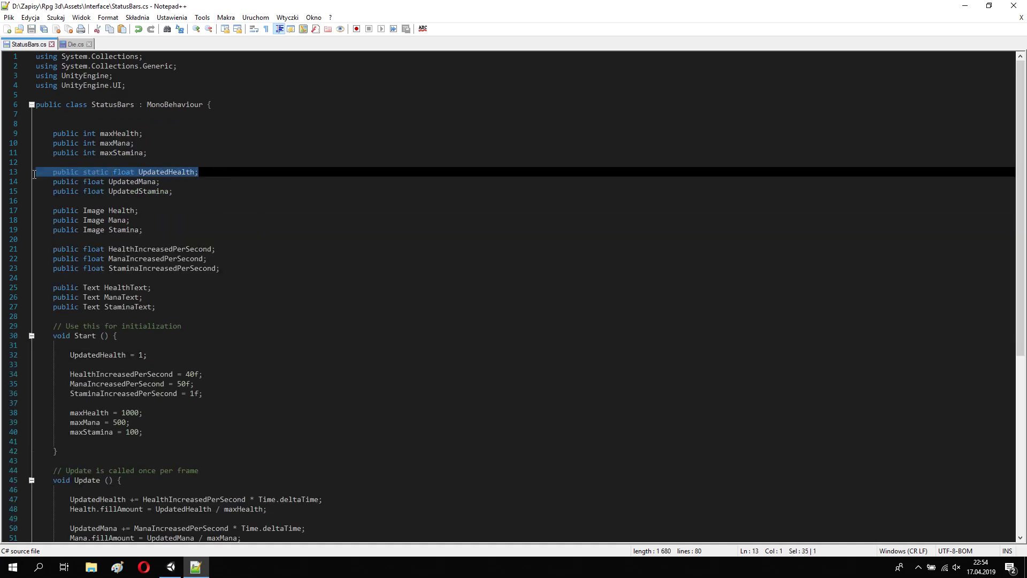
key(End)
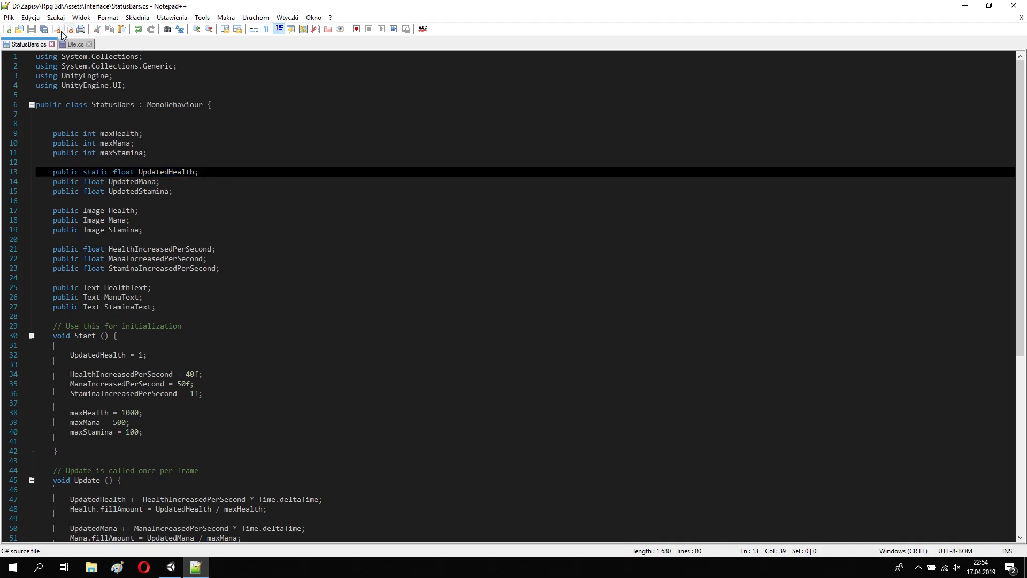
drag(147, 355, 63, 355)
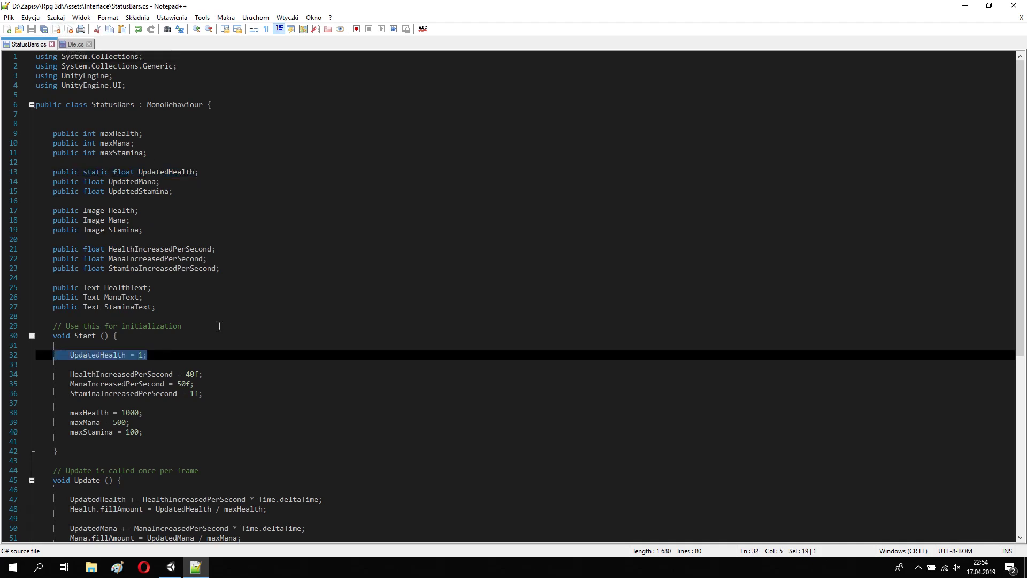
click(305, 316)
click(75, 44)
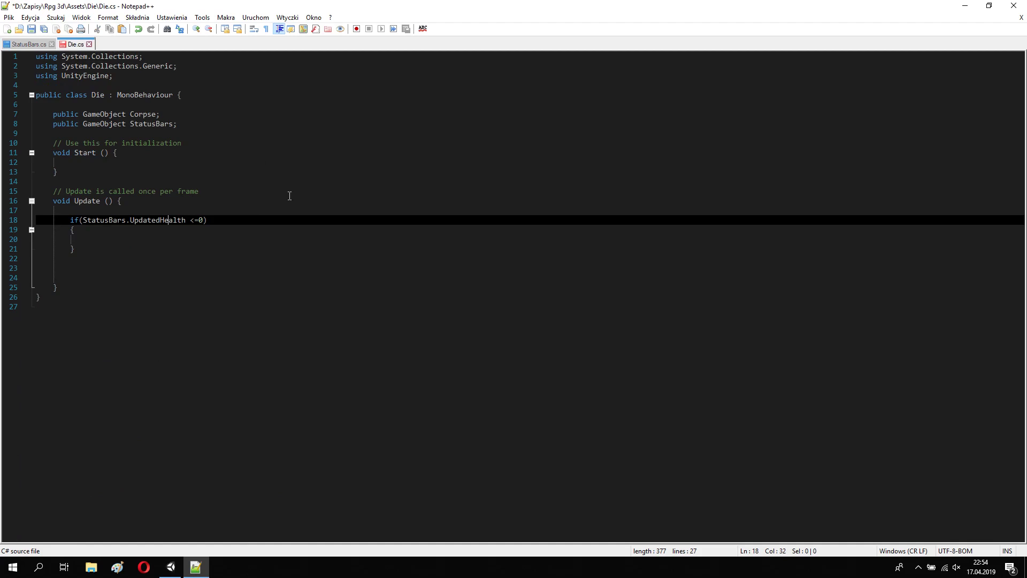
Add Instantiate(Corpse, transform.position, transform.rotation); in the if block, followed by Destroy(StatusBars);
click(94, 239)
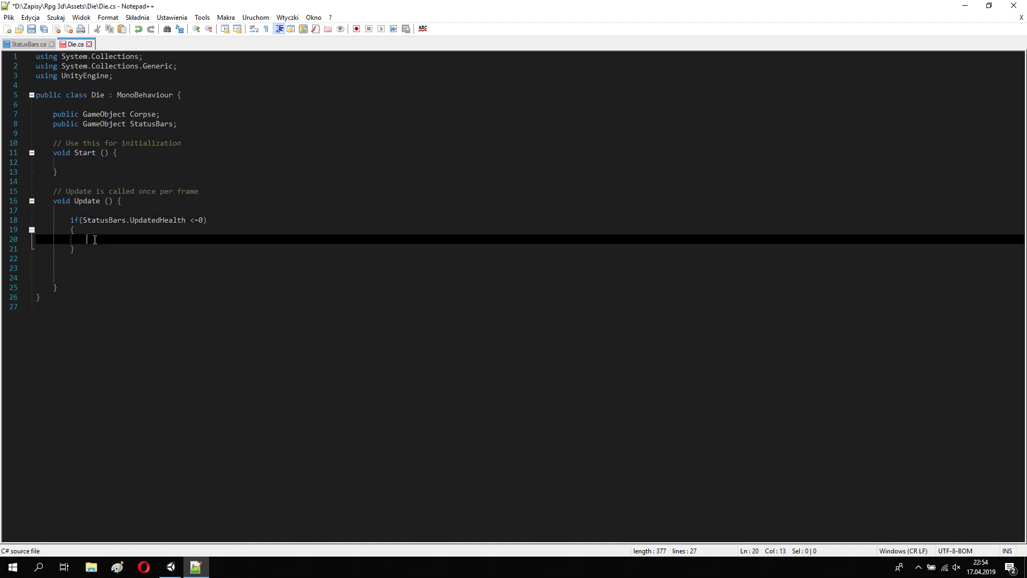
text(I)
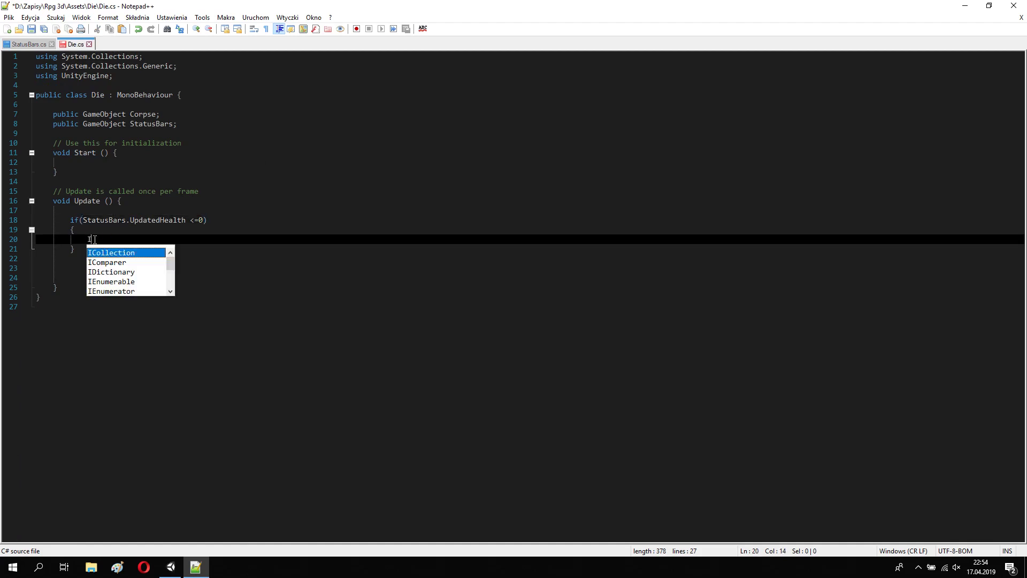
text(ns)
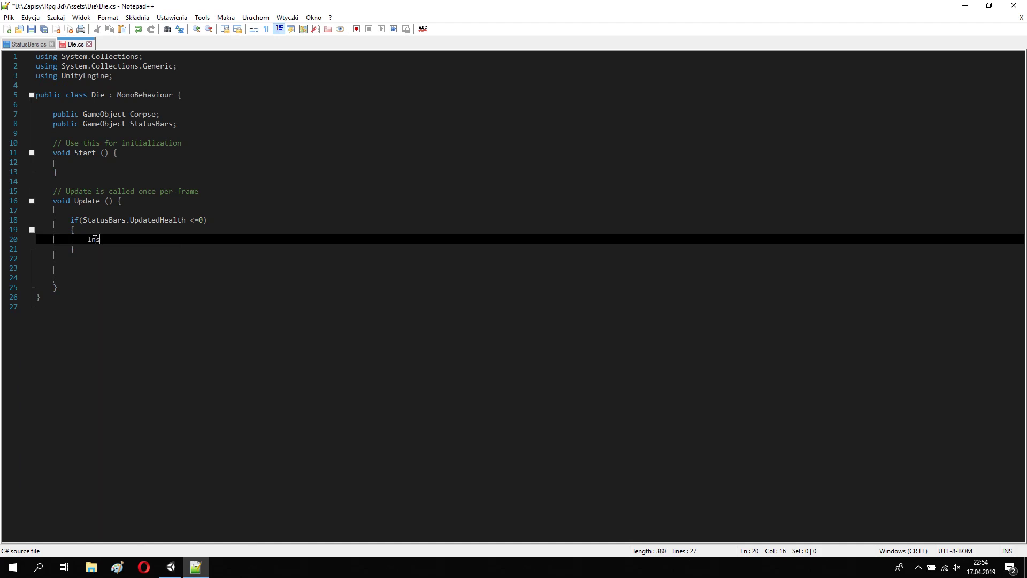
text(tan)
text(tiate)
text((Corpse)
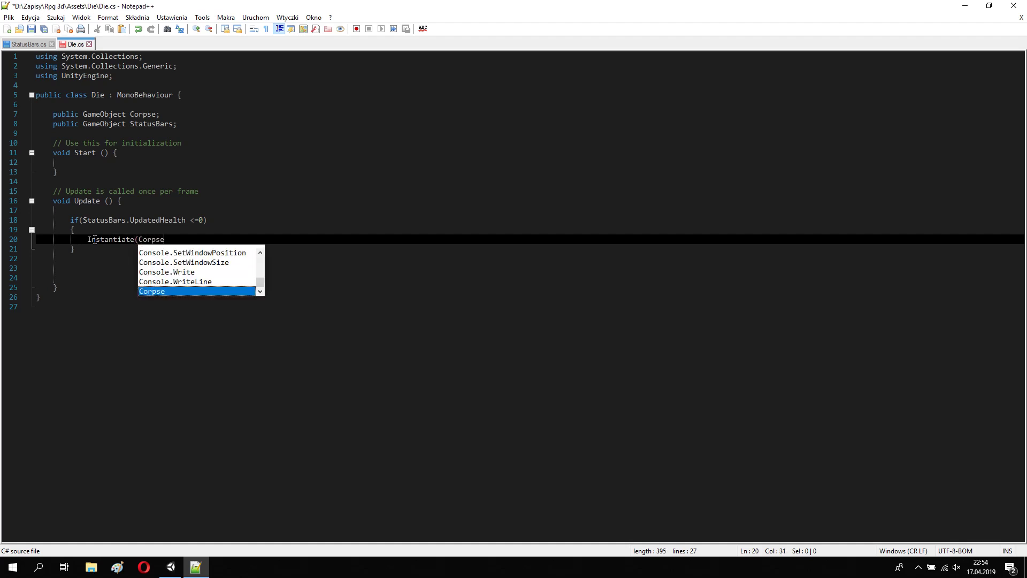
text(, tran)
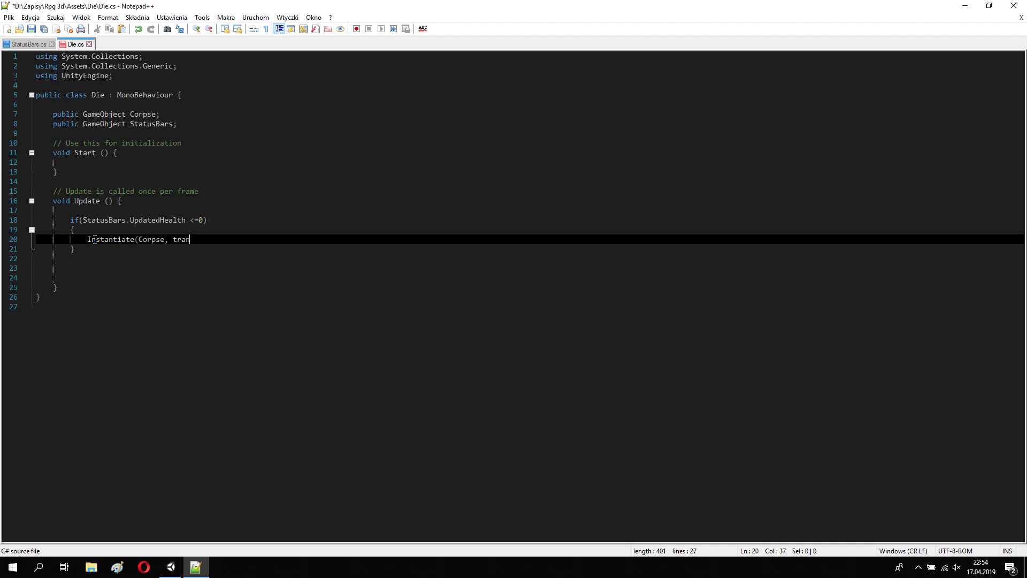
text(sform)
text(.position,)
drag(173, 240, 250, 239)
key(ctrl+c)
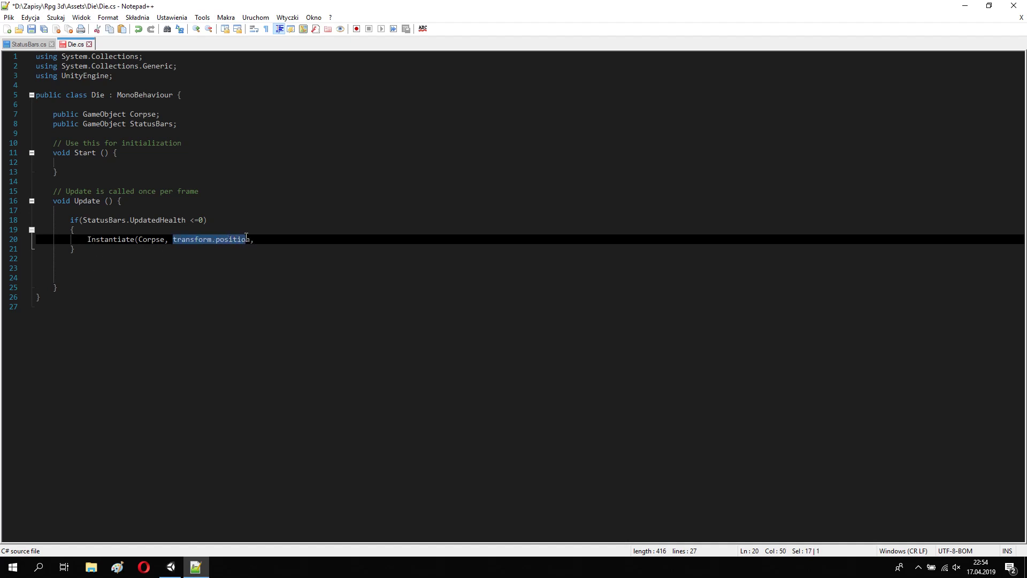
click(273, 240)
key(ctrl+v)
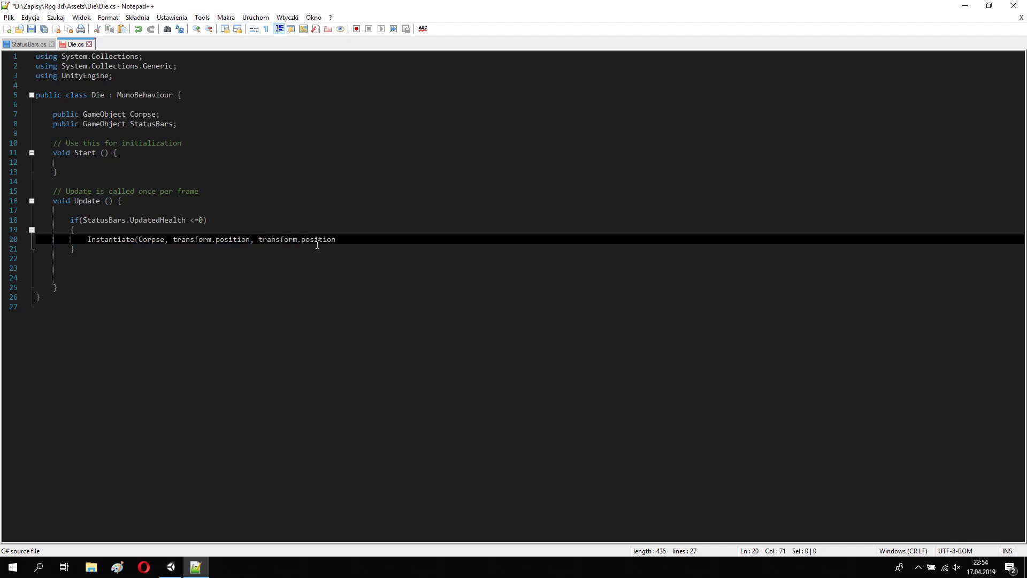
drag(332, 239, 303, 241)
text(rotatio)
click(400, 235)
text();)
key(Return)
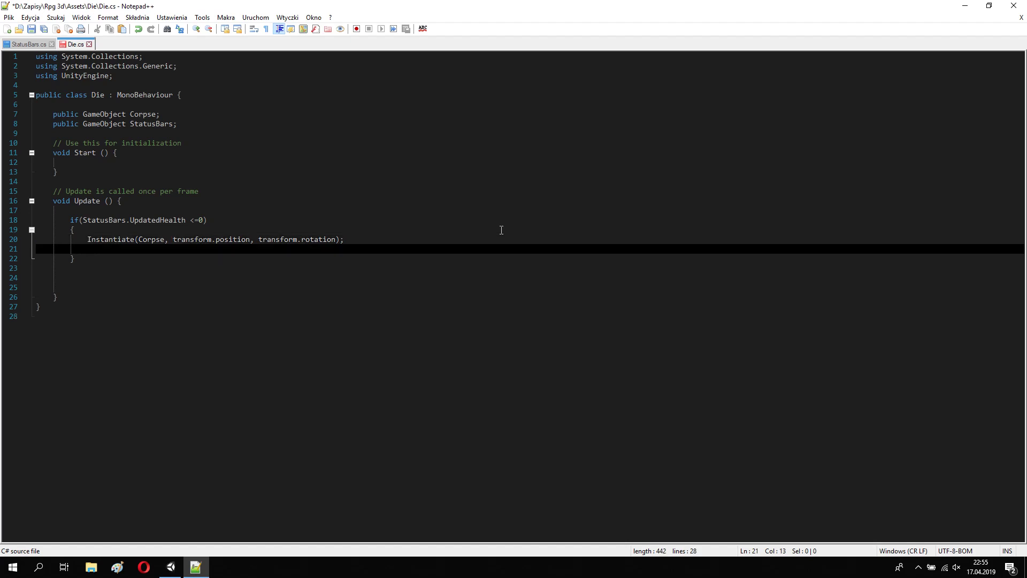
text(Destr)
text(oy()
text(Status)
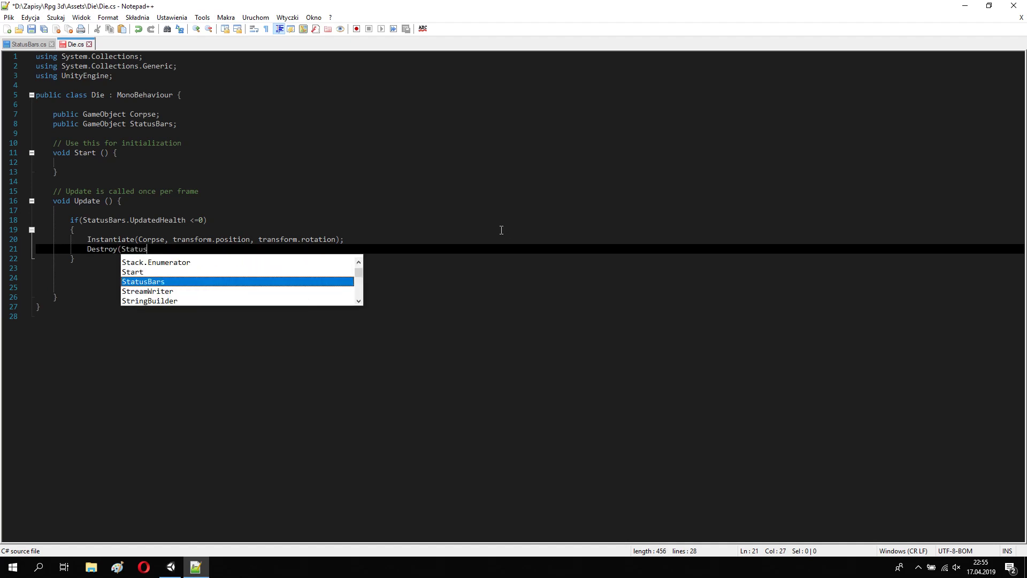
text(Bars)
text())
text(;)
Add Destroy(gameObject); below Destroy(StatusBars); in the if block and save Die.cs
key(Return)
text(Destroy)
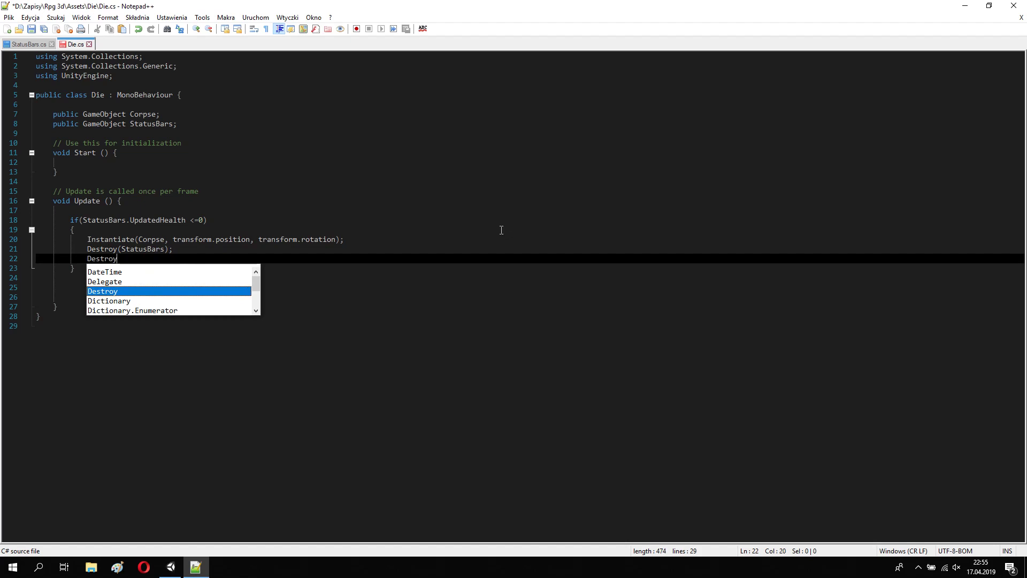
text((gameObject);)
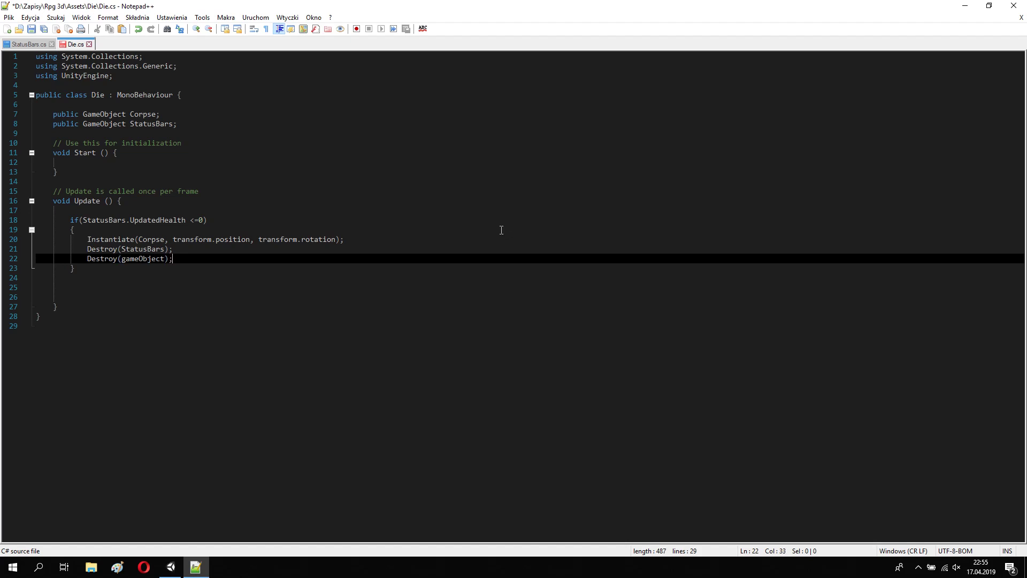
key(ctrl+s)
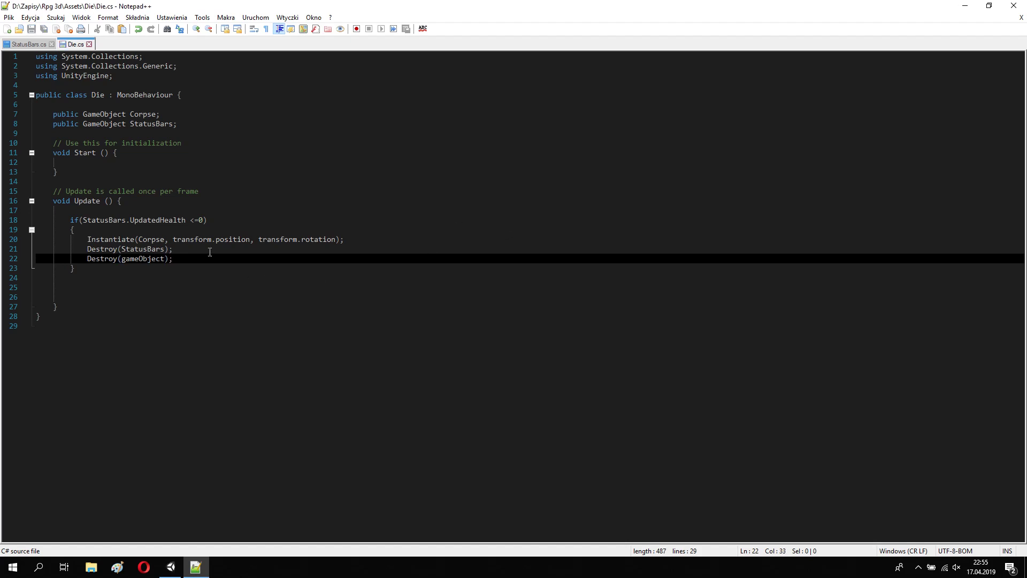
key(Up)
key(Up)
key(Up)
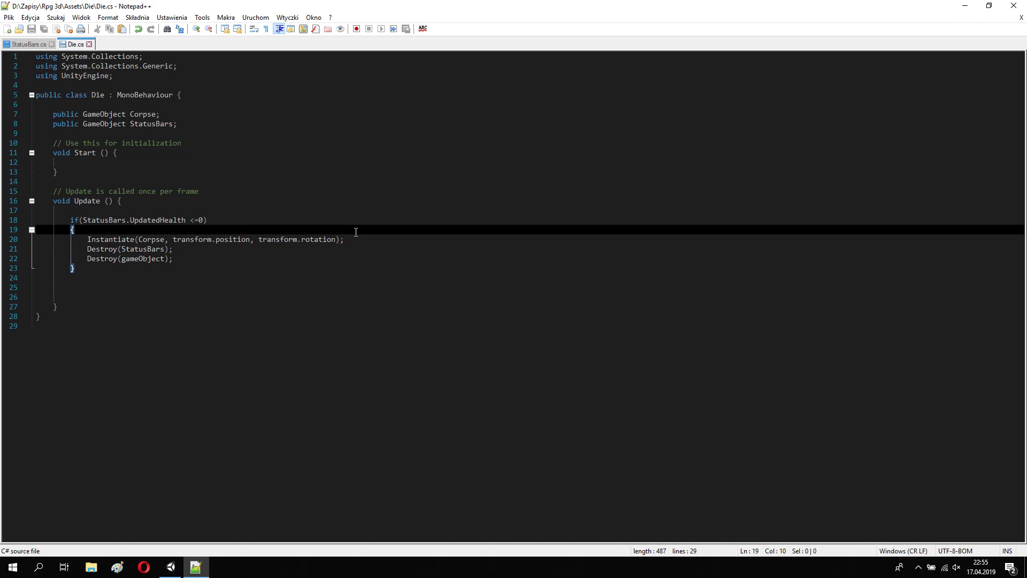
click(73, 305)
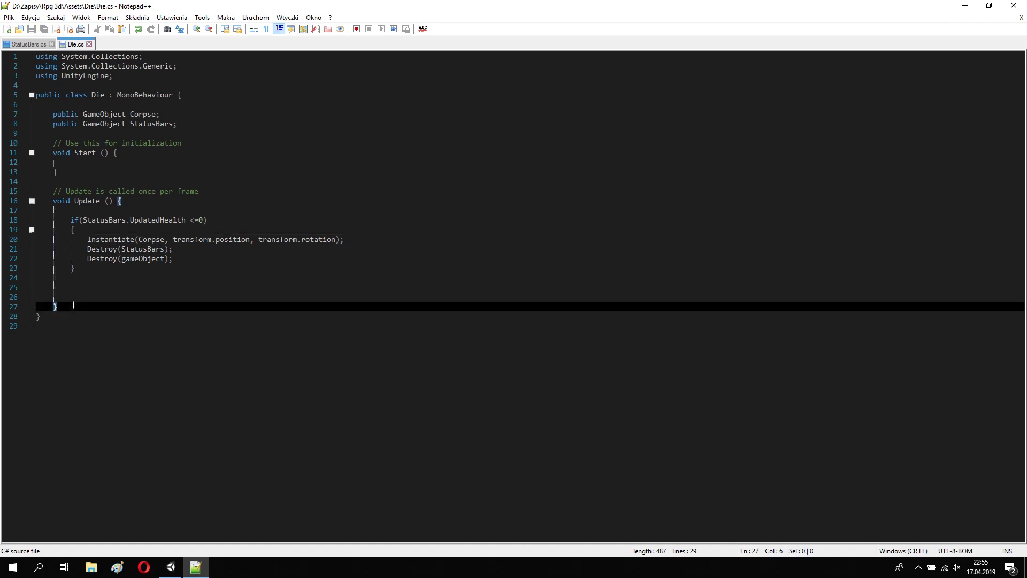
Add a public void DieButton() method setting StatusBars.UpdatedHealth = 0 after Update(), and save Die.cs
key(Return)
text(public void )
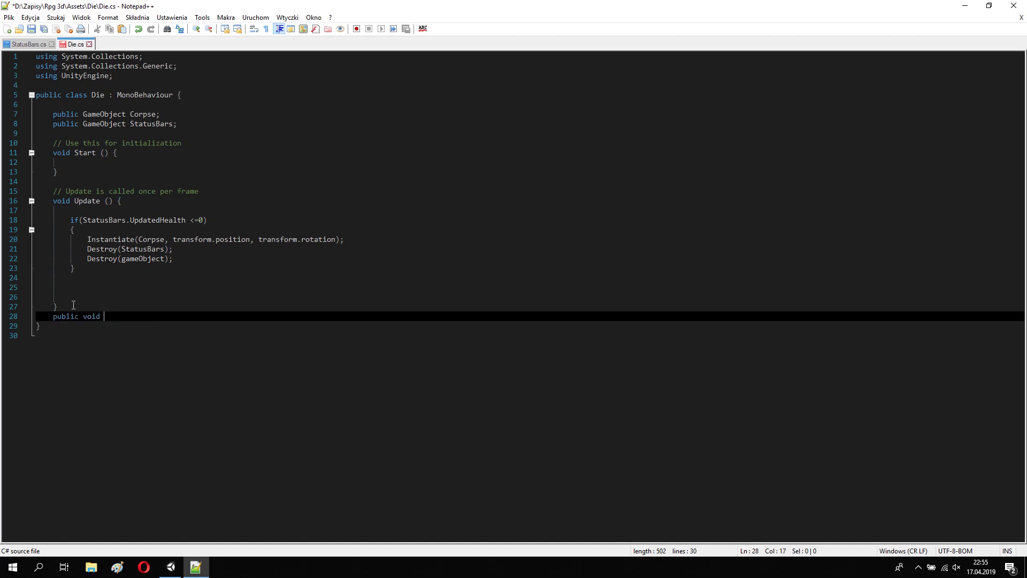
text(DieButton)
text( (){)
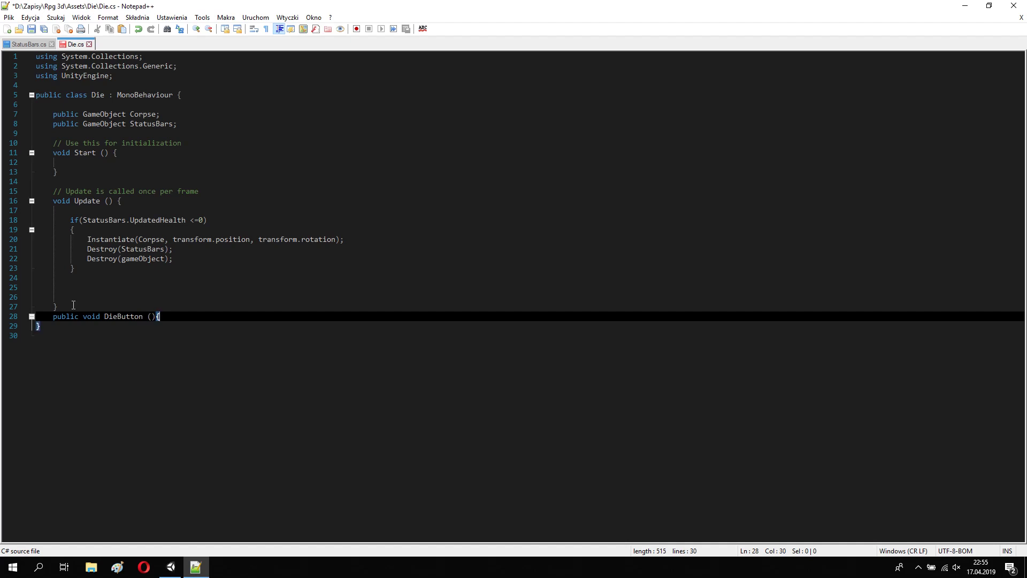
key(Return)
key(Return)
key(Return)
key(Return)
text(})
key(Up)
key(Up)
key(End)
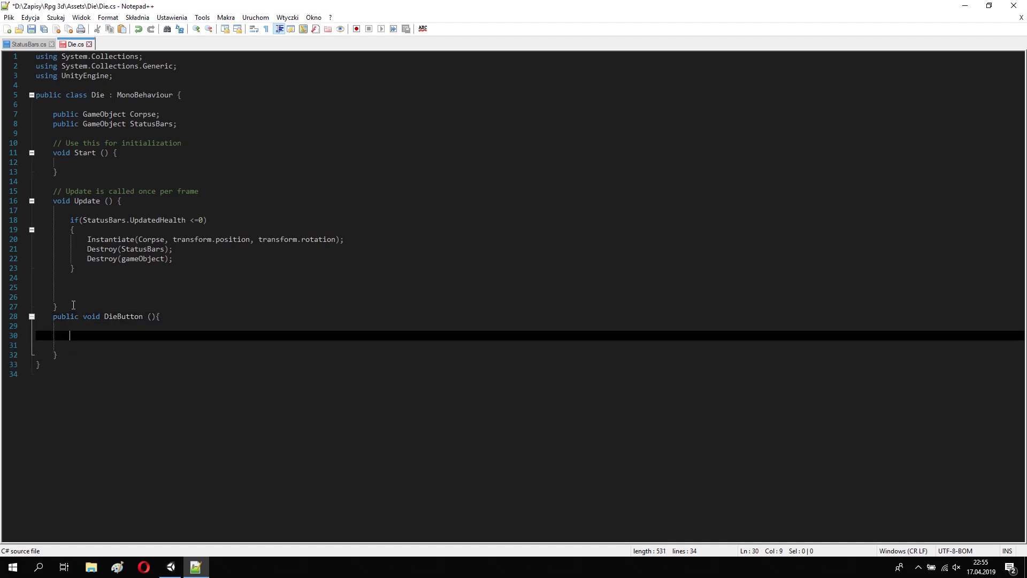
text(StatusBars)
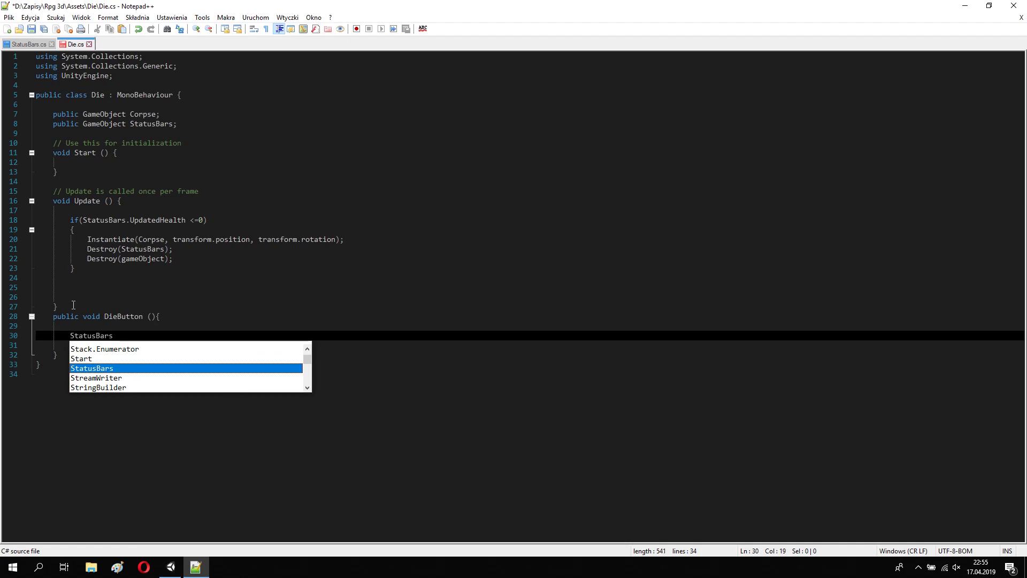
text(.Upda)
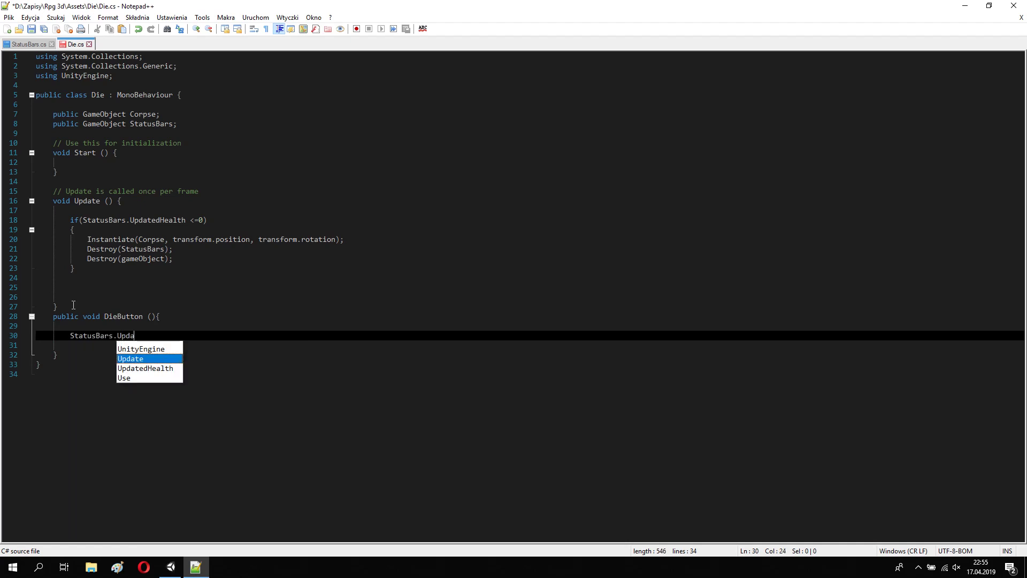
double_click(131, 366)
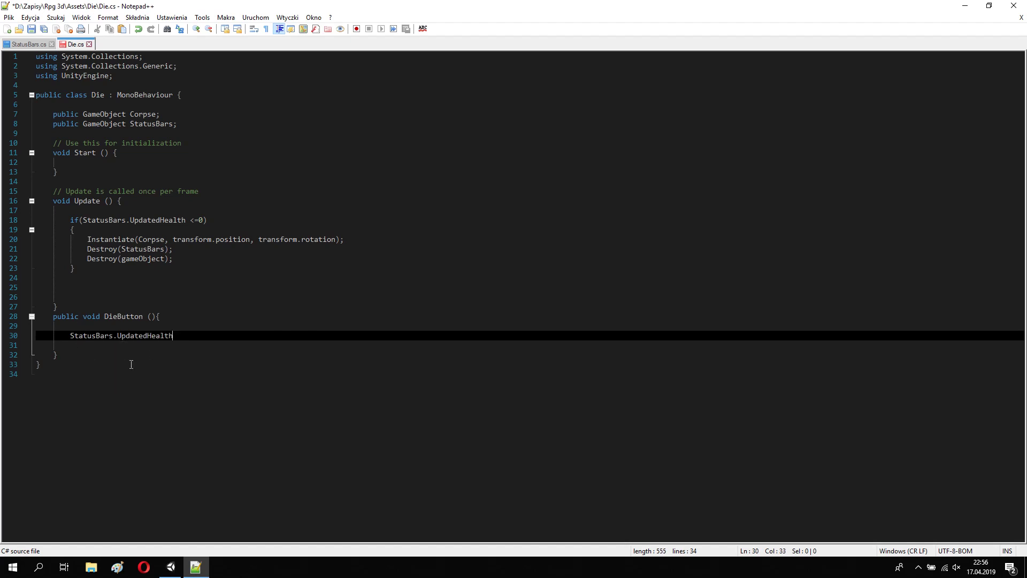
text( = 0;)
key(ctrl+s)
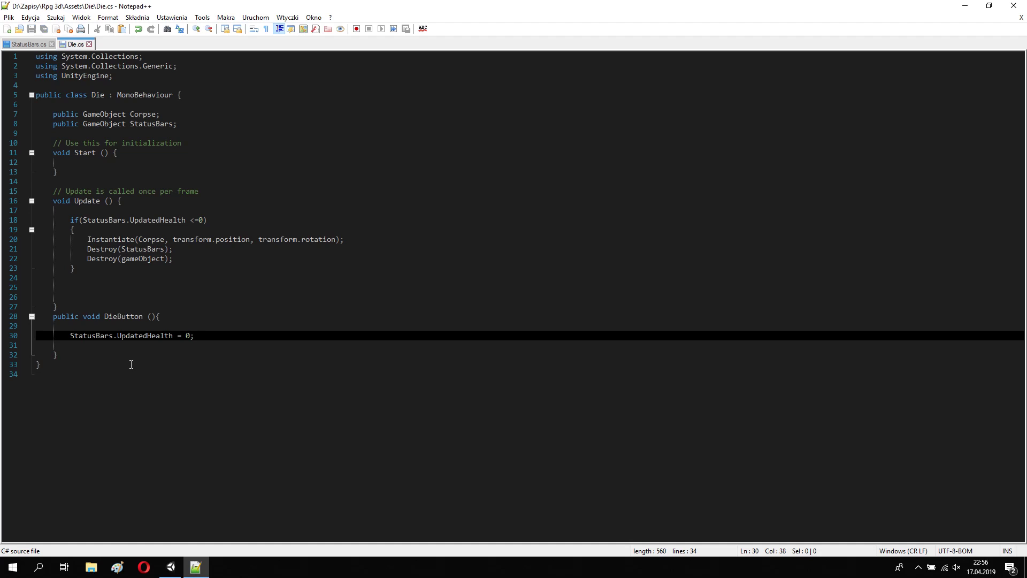
click(27, 44)
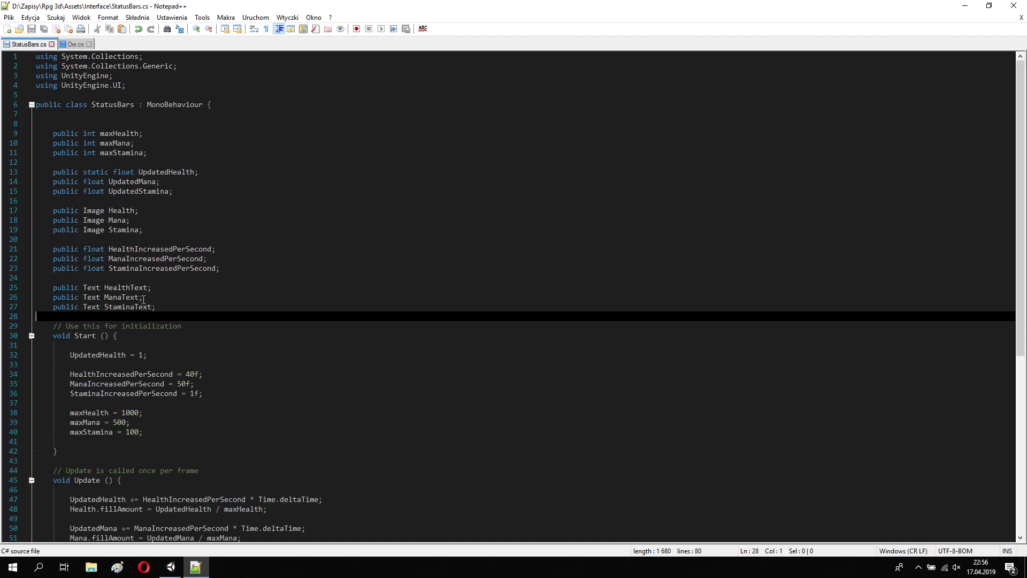
Confirm UpdatedHealth is static on line 13 of StatusBars.cs, then return to Die.cs and Unity
mouse_move(198, 172)
mouse_down()
mouse_move(35, 171)
mouse_move(108, 172)
mouse_up()
click(81, 172)
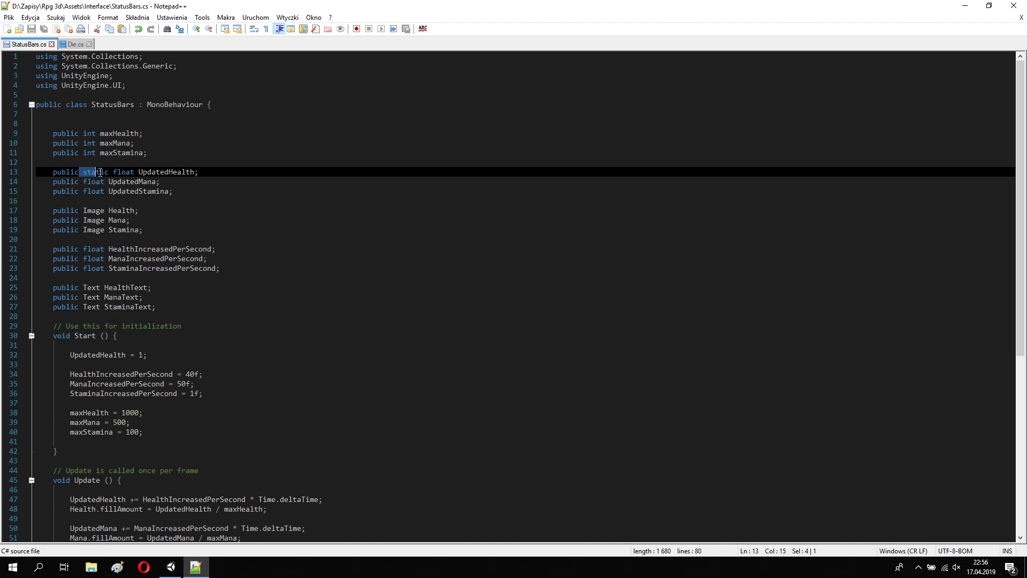
click(241, 210)
click(79, 45)
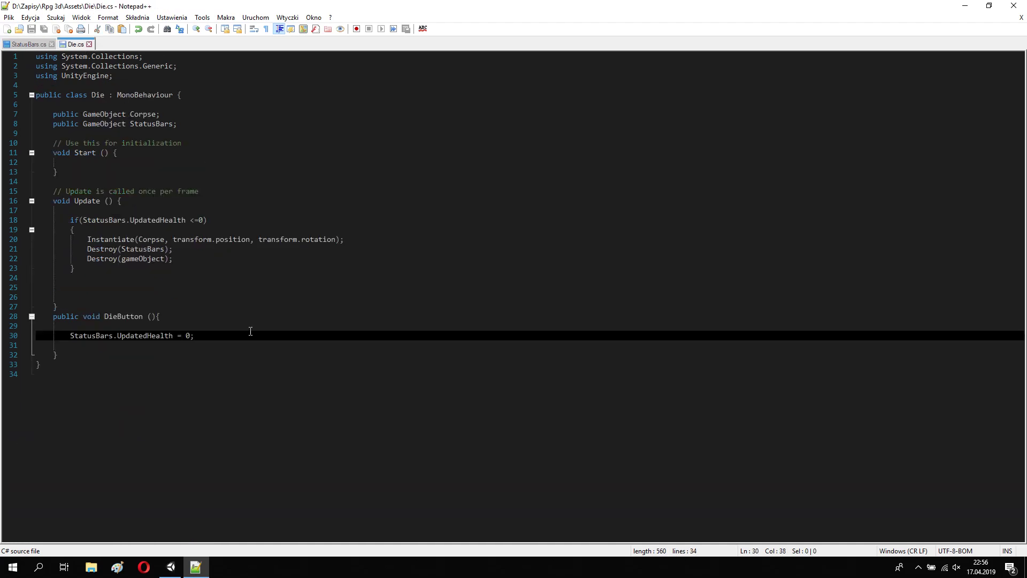
click(170, 567)
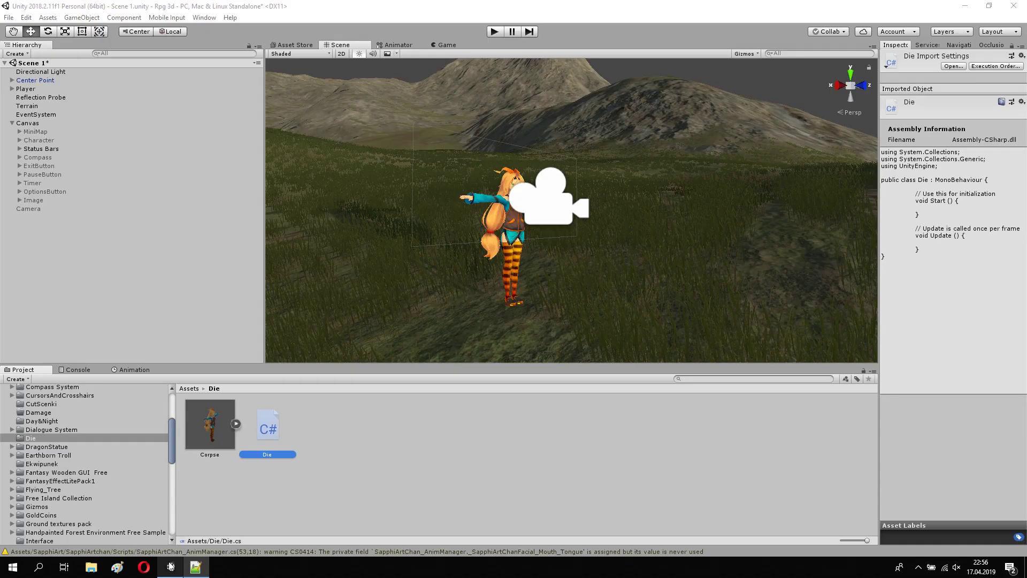
click(67, 371)
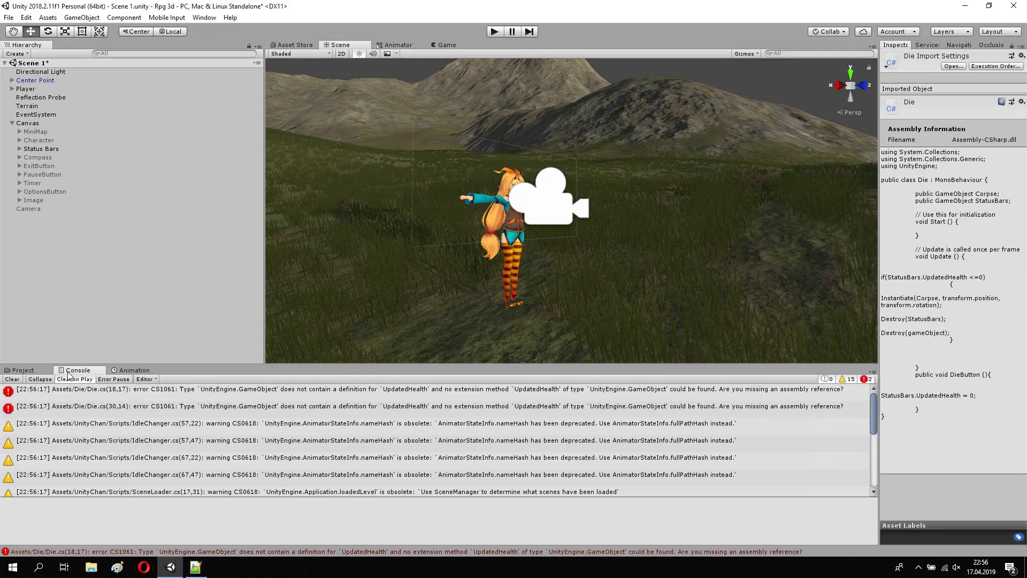
click(7, 379)
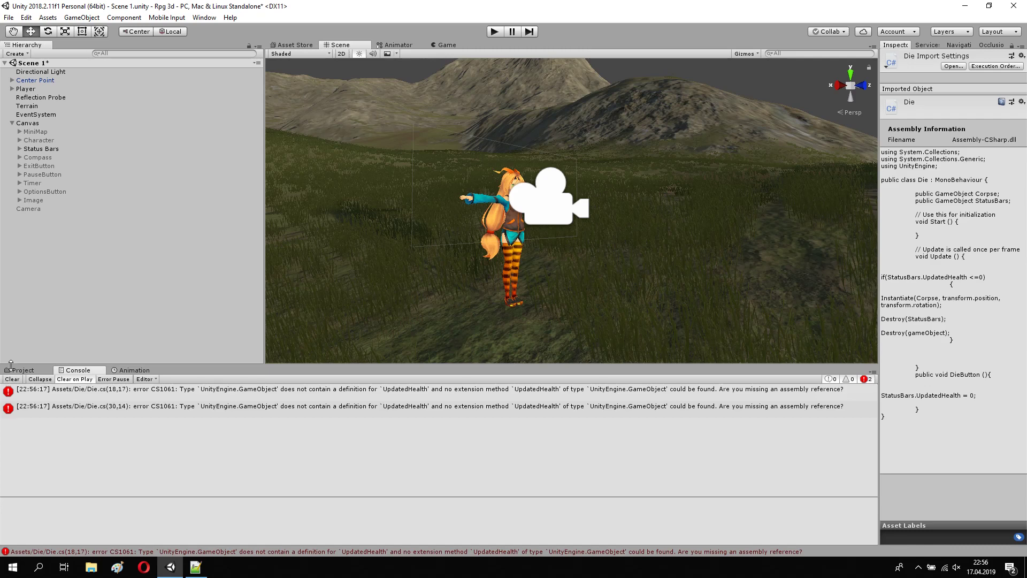
click(15, 370)
click(195, 566)
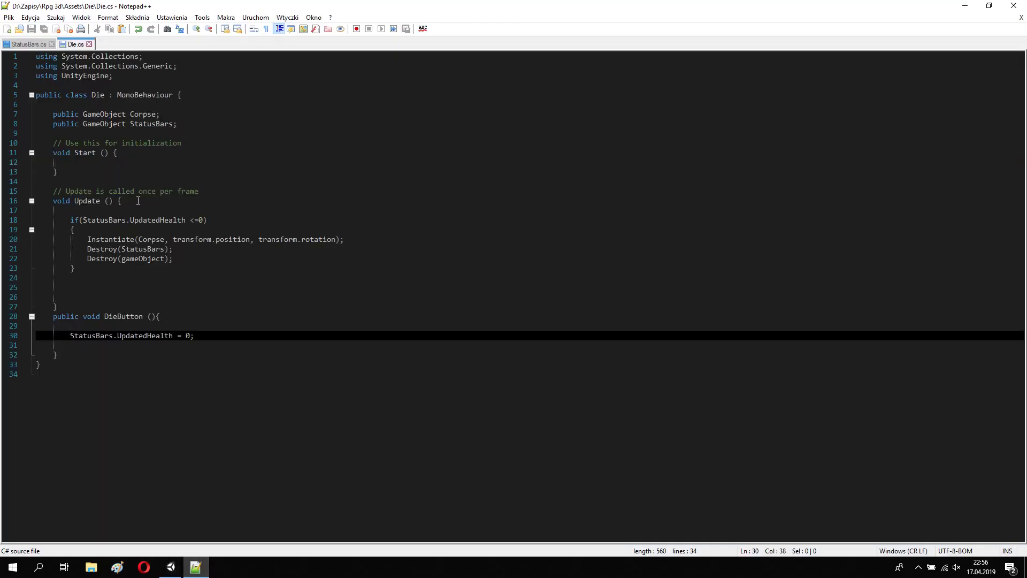
Rename StatusBars to StatusBar on lines 8 and 21, save Die.cs, and return to Unity
drag(114, 339, 110, 340)
click(209, 325)
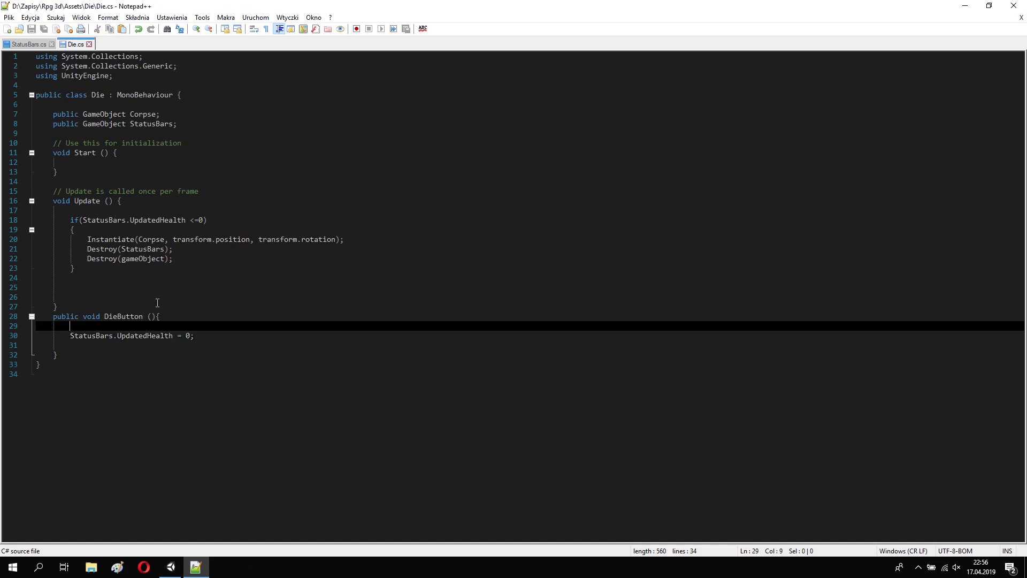
click(122, 258)
click(164, 250)
key(BackSpace)
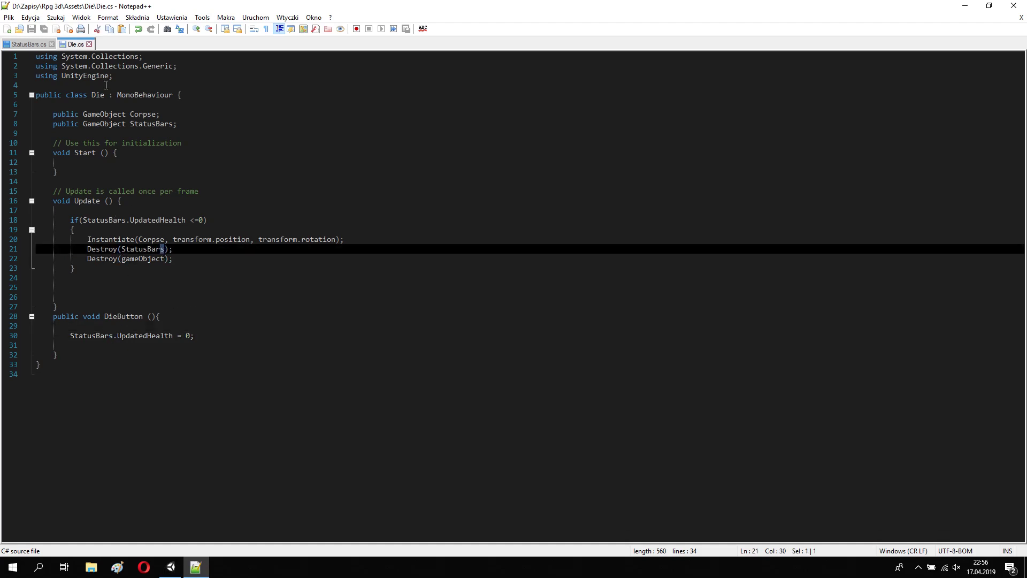
click(174, 125)
key(BackSpace)
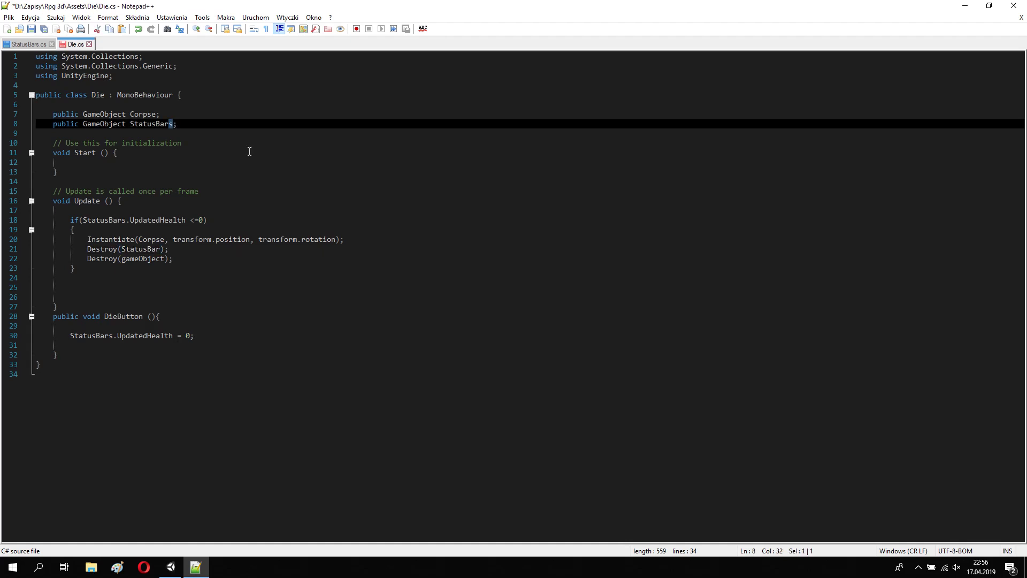
key(ctrl+s)
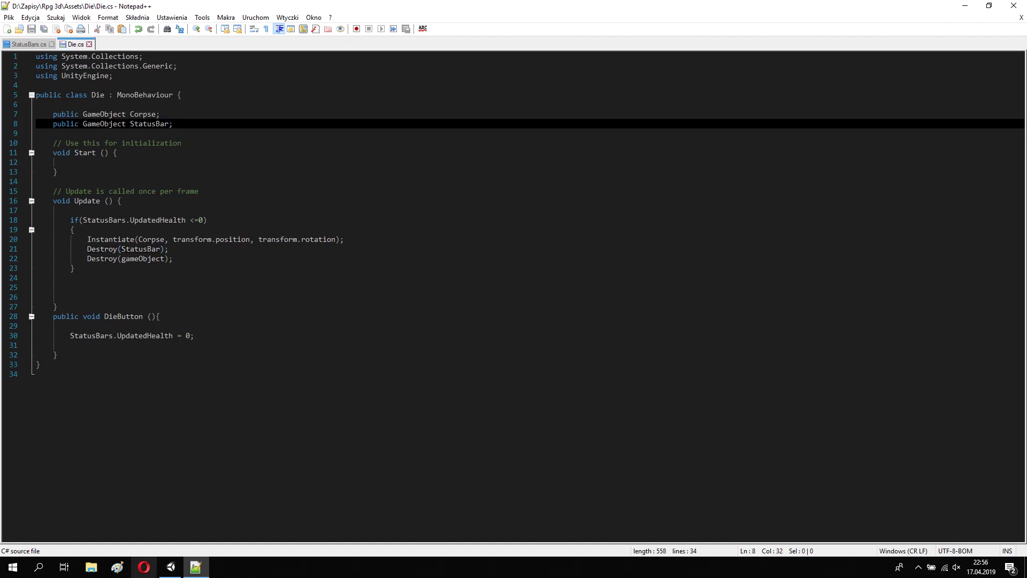
click(165, 571)
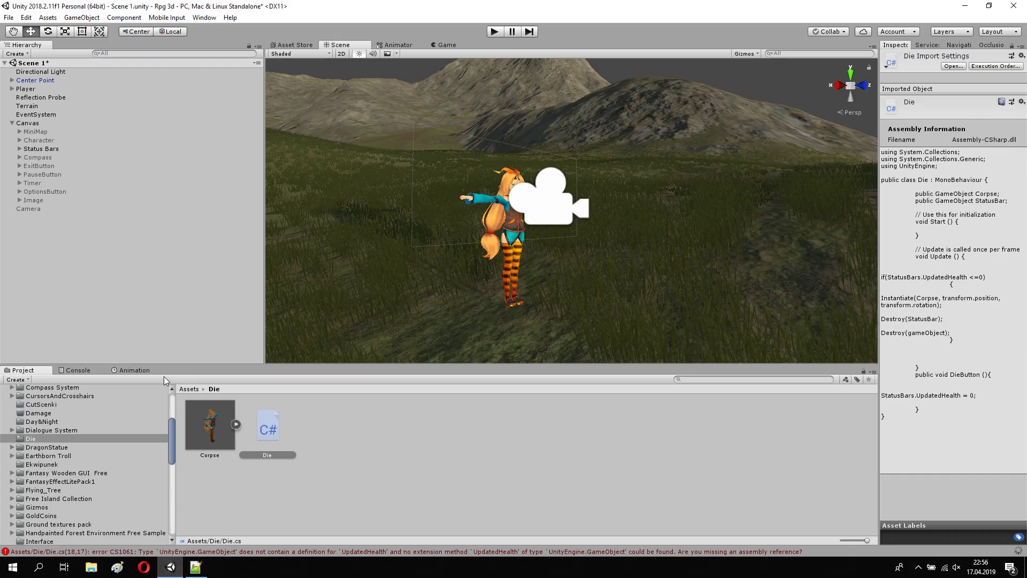
Clear the old compile errors from the Console
click(72, 373)
click(20, 379)
click(21, 370)
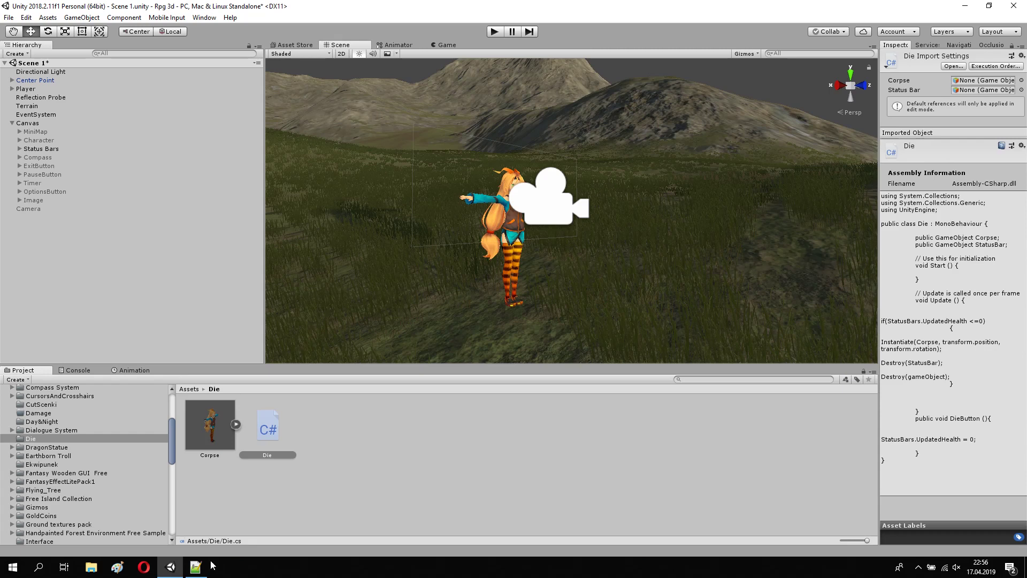
Compare StatusBars on line 30 with StatusBar on line 21 in Die.cs
click(196, 567)
drag(70, 335, 113, 336)
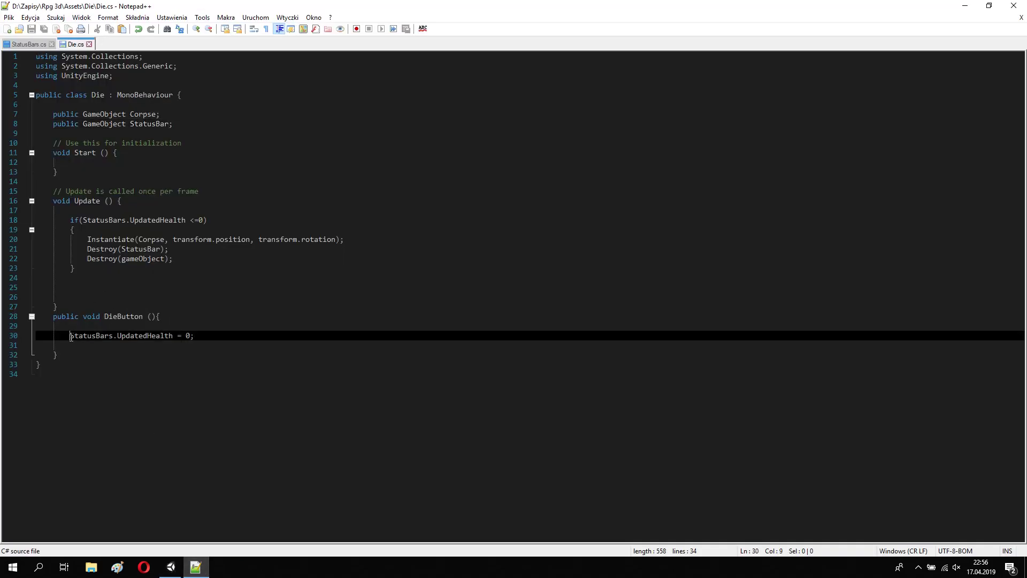
click(147, 407)
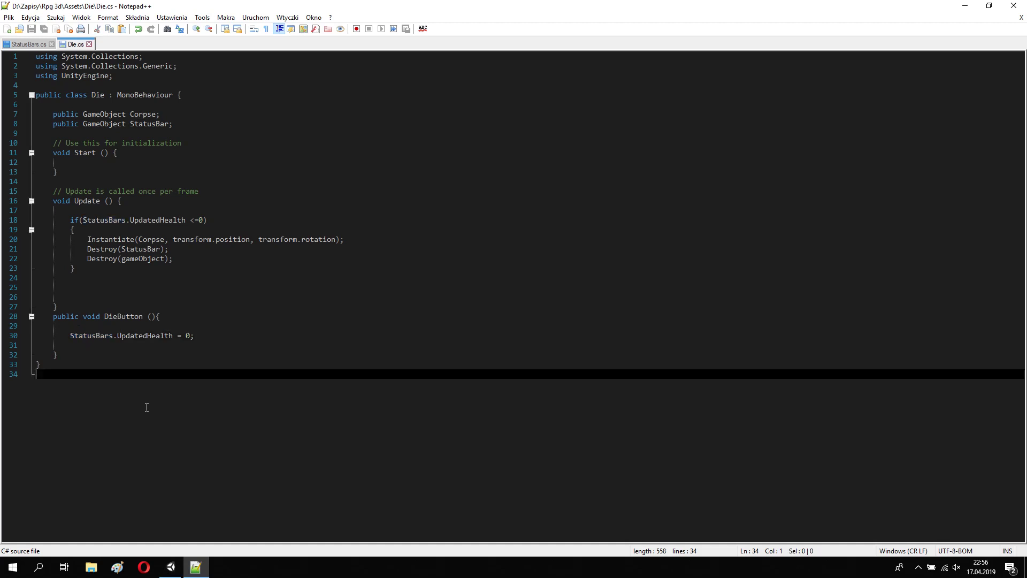
drag(124, 249, 162, 248)
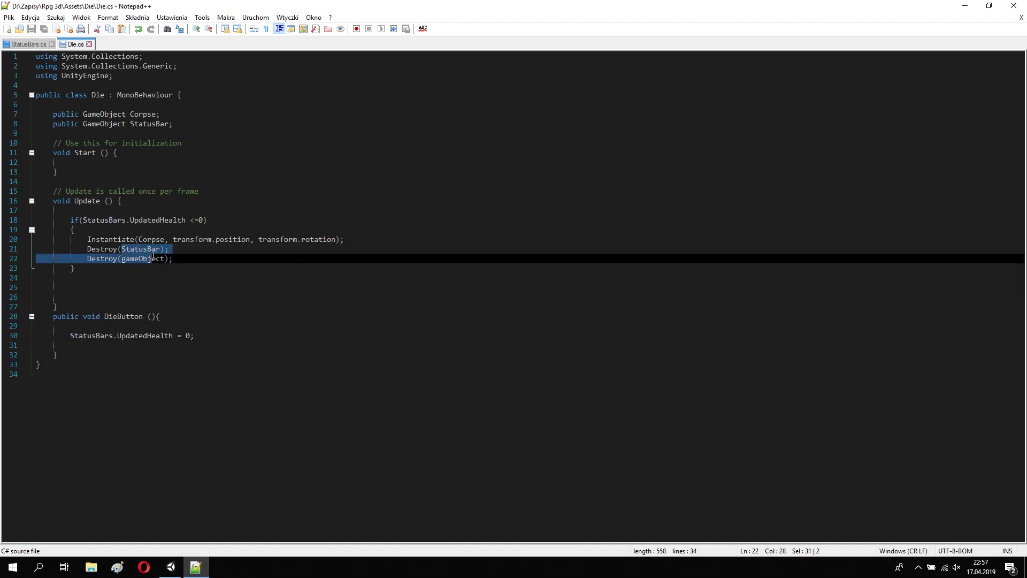
click(359, 295)
click(171, 567)
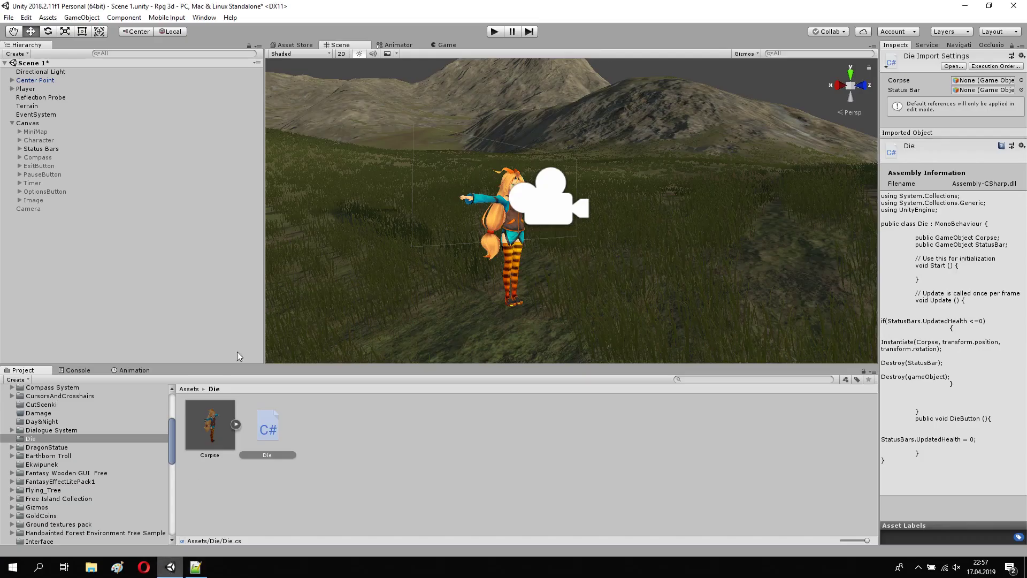
Frame the Canvas in a flat 2D Scene view and zoom in on it
click(41, 148)
double_click(27, 123)
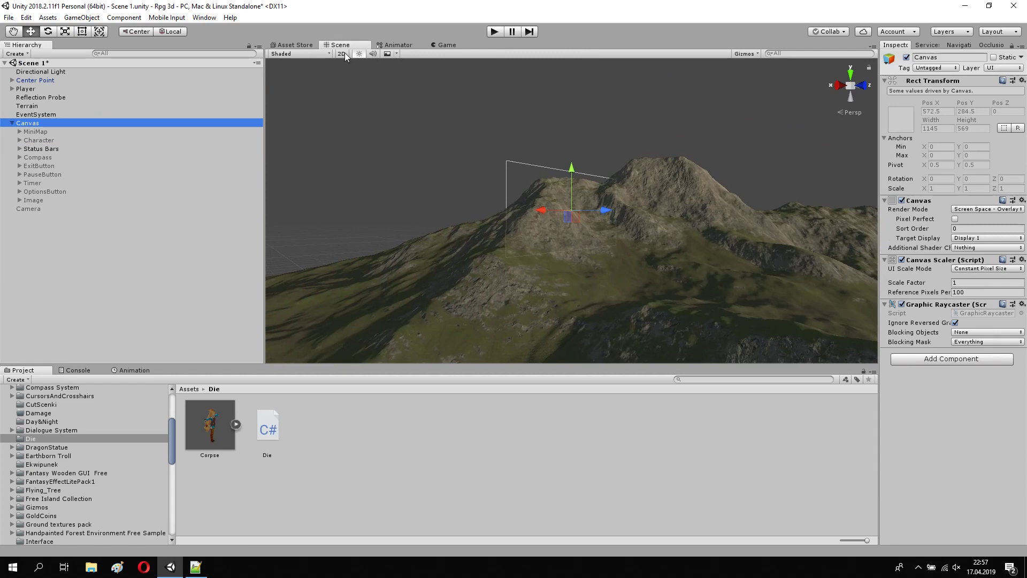
click(344, 52)
scroll(570, 201, up, 3)
scroll(569, 201, up, 2)
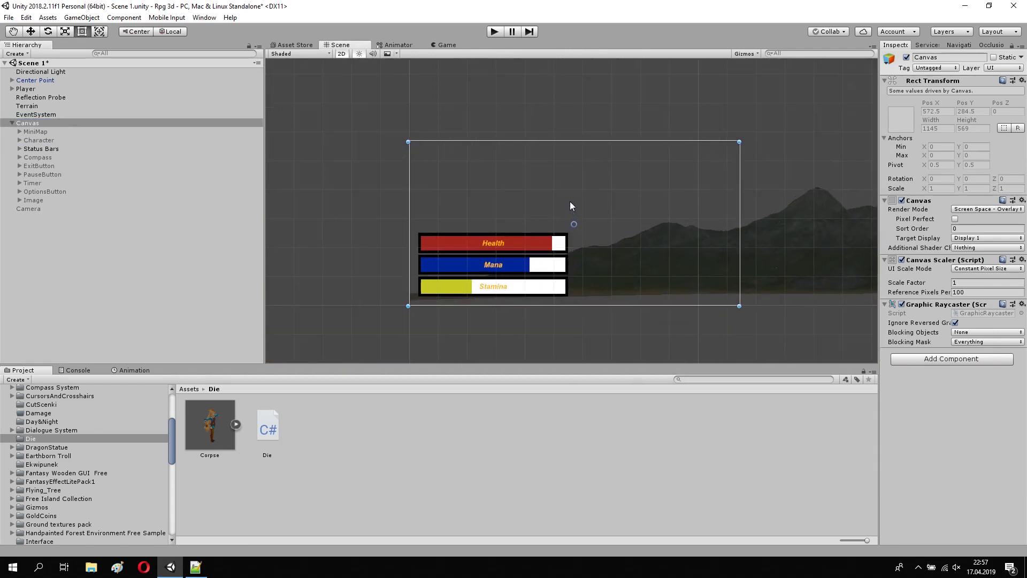
Add a UI Button under Canvas and move it to the canvas's top-left
right_click(72, 123)
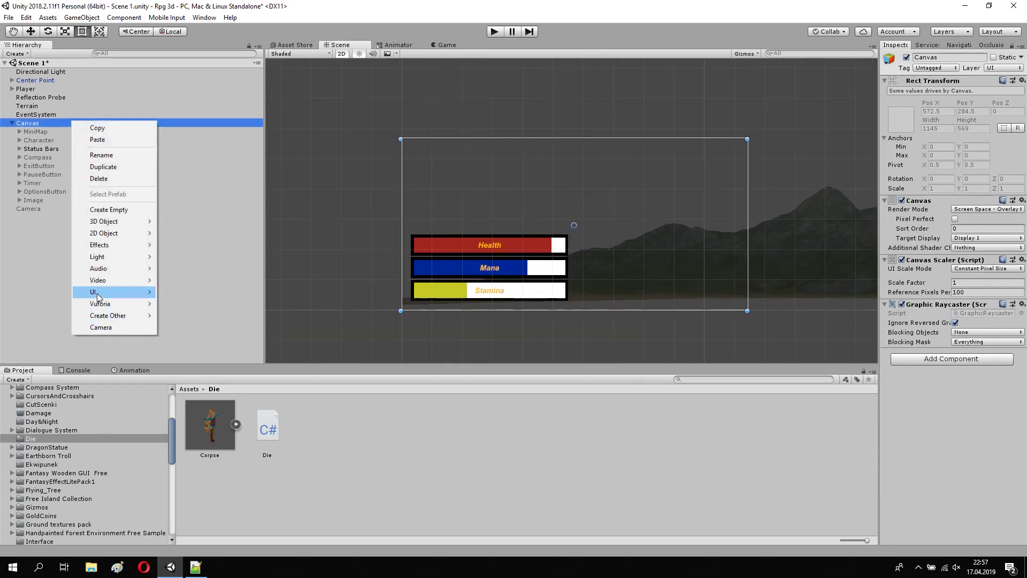
mouse_move(97, 296)
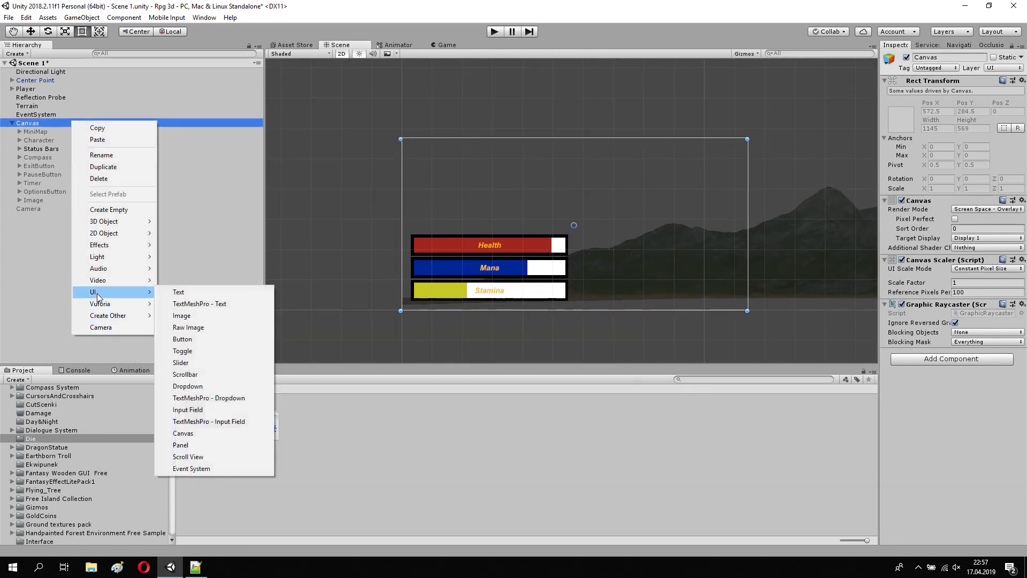
click(226, 337)
click(31, 31)
drag(612, 223, 469, 224)
drag(432, 182, 431, 104)
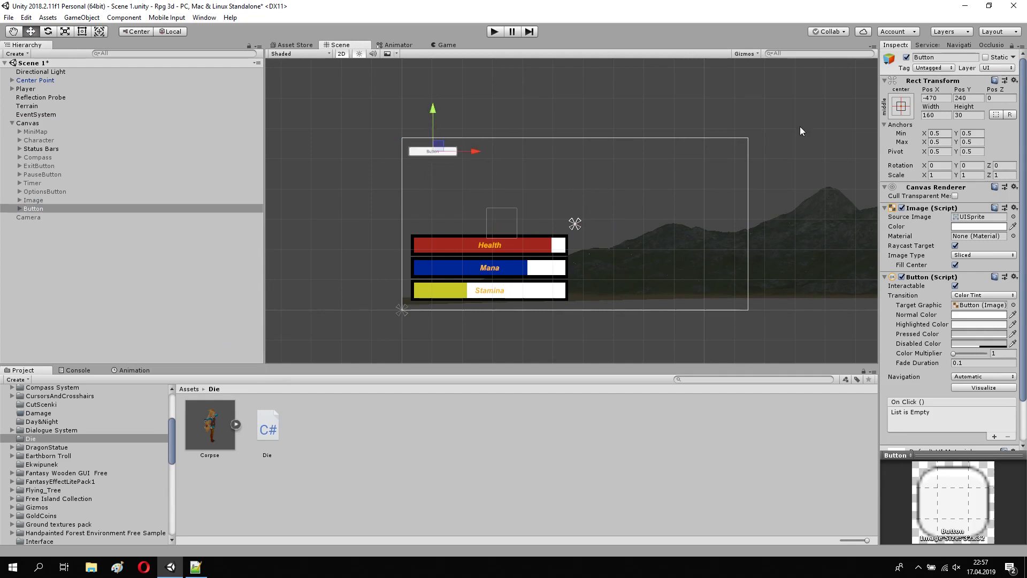
Anchor the button to the top-left corner preset
click(900, 109)
click(937, 190)
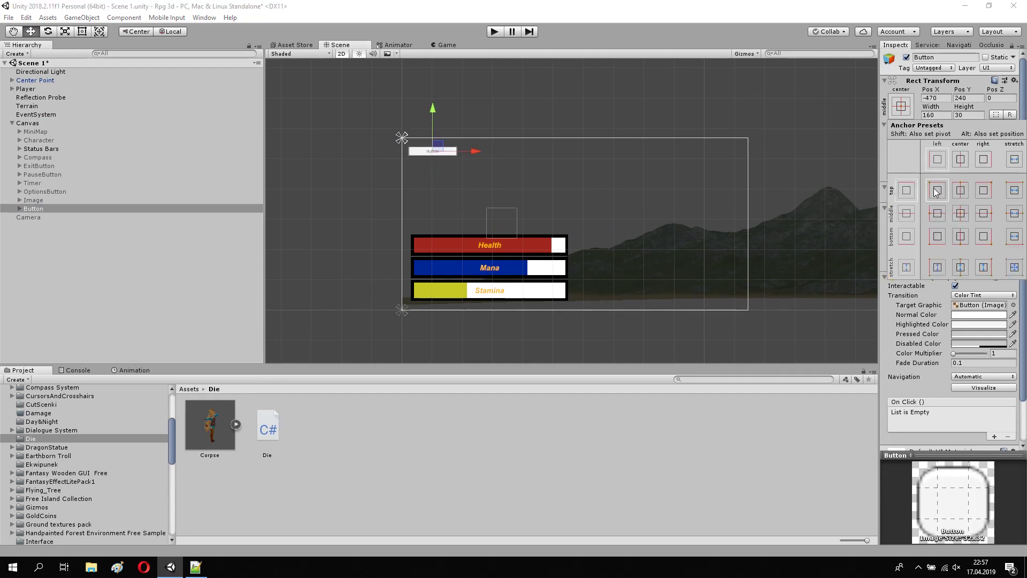
click(15, 207)
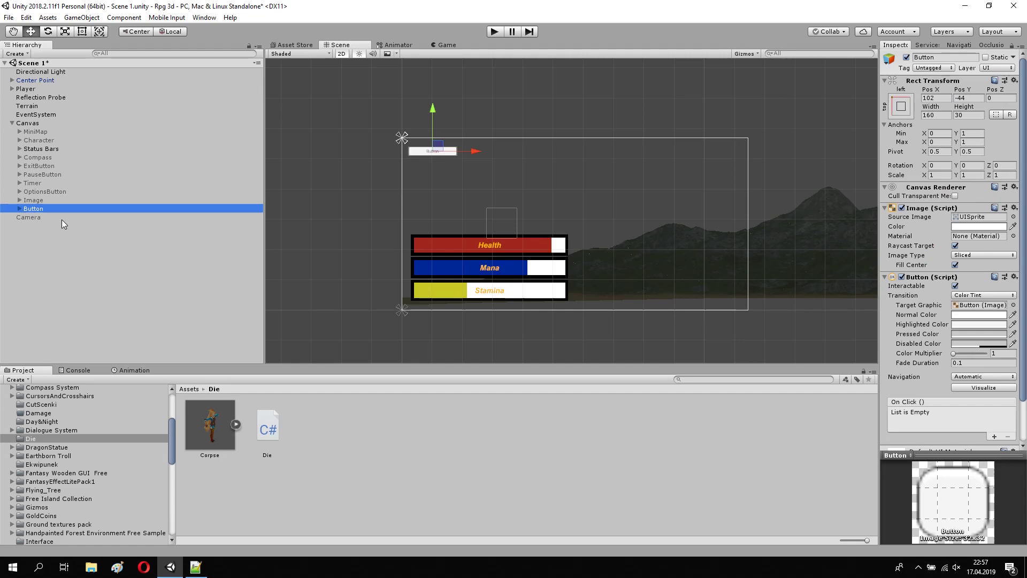
Change the button's Text label to Die and add an empty On Click entry
click(20, 208)
click(34, 217)
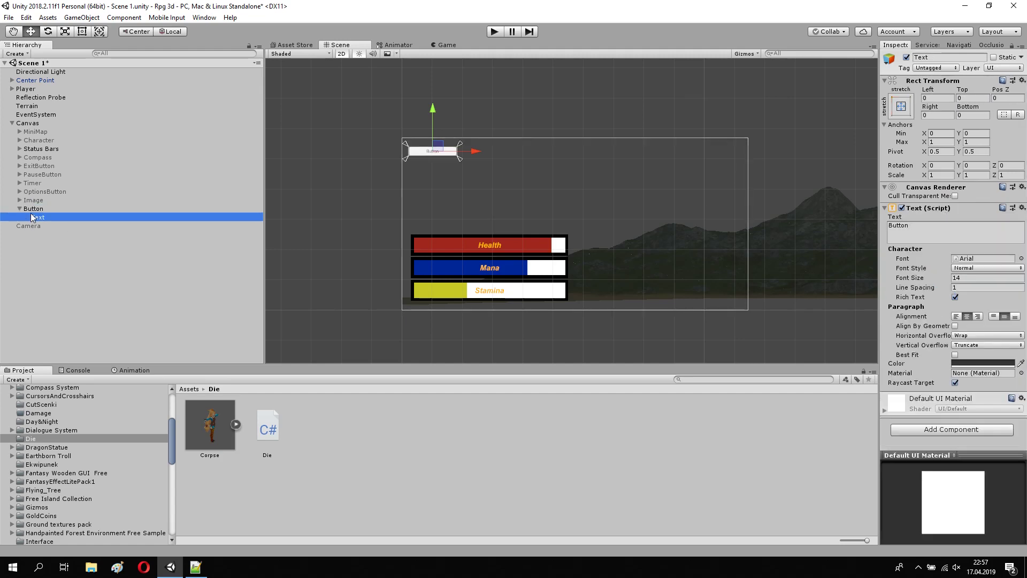
click(939, 231)
text(Die)
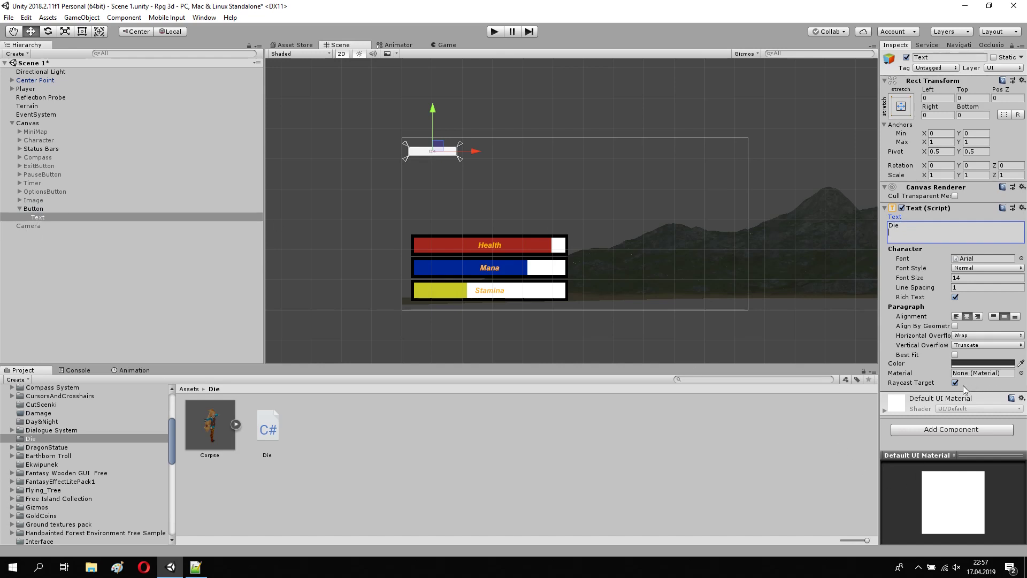
click(915, 445)
click(31, 209)
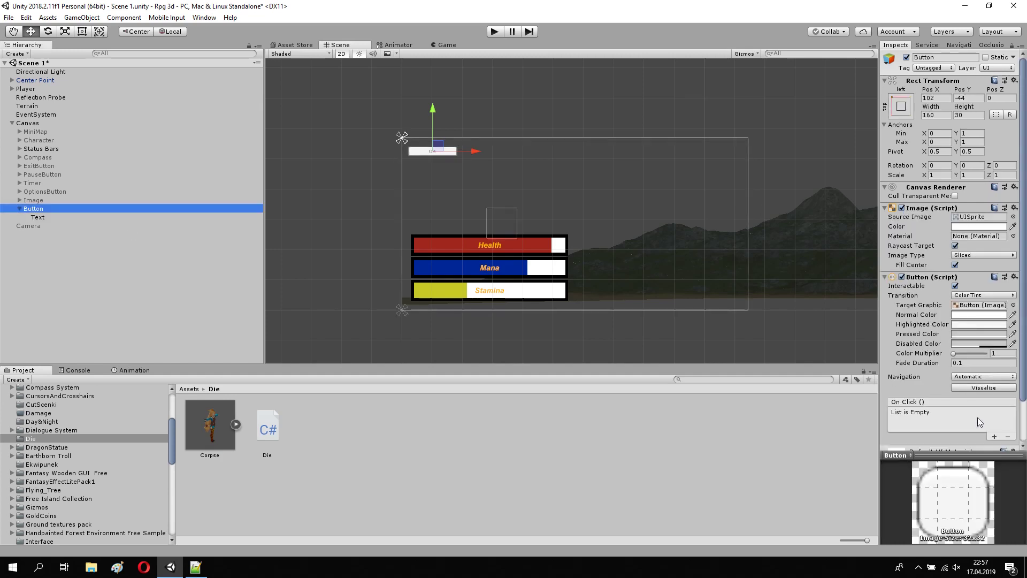
click(992, 436)
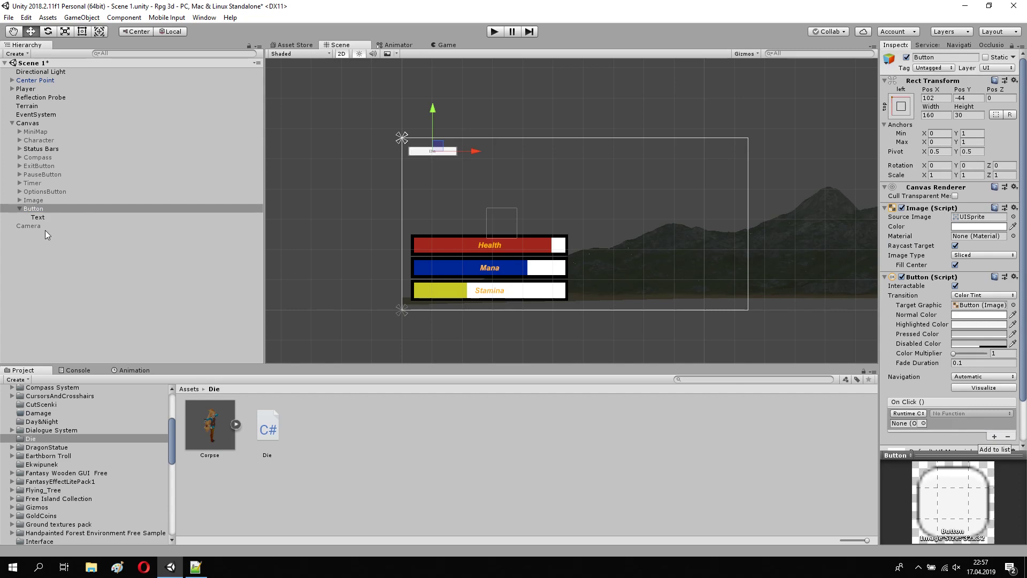
Set the On Click entry's target to Player and its function to Die.DieButton()
key(alt+Tab)
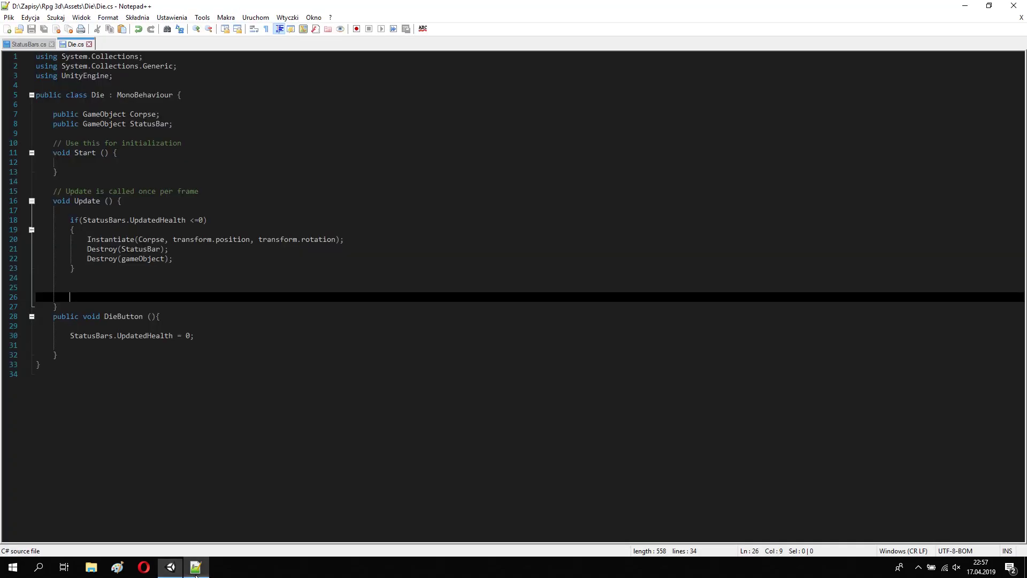
key(alt+Tab)
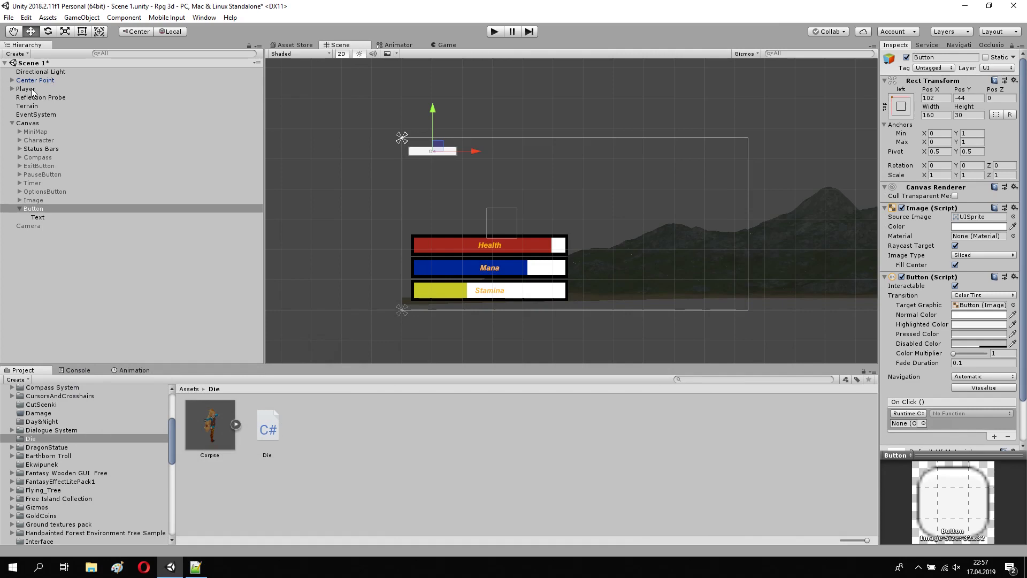
drag(657, 279, 908, 423)
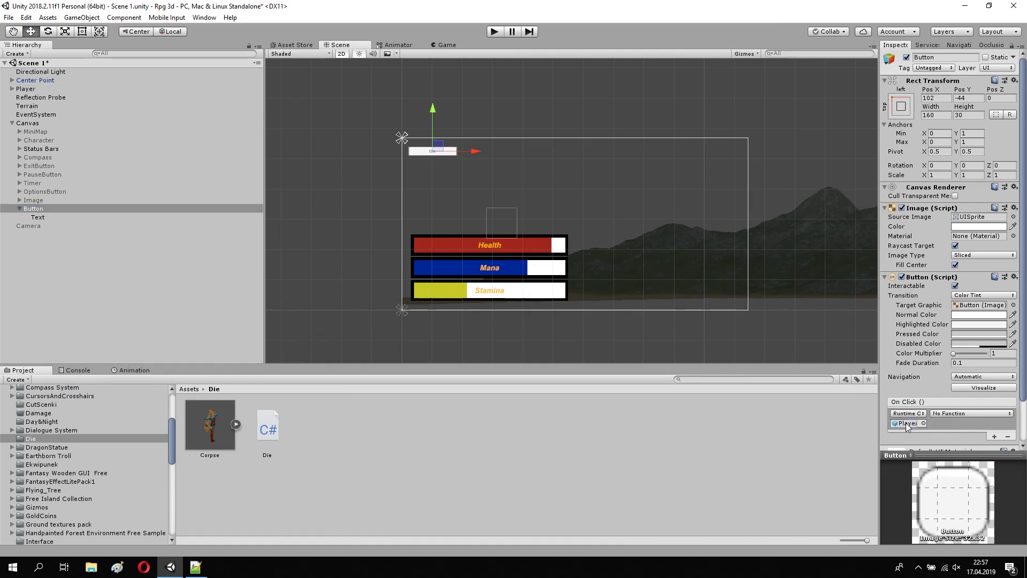
click(951, 412)
mouse_move(942, 413)
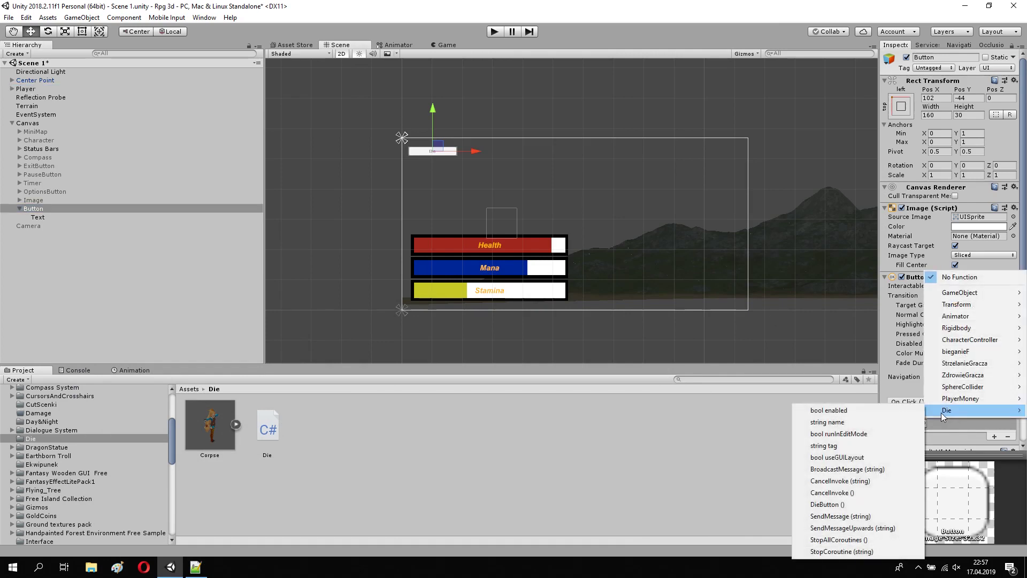
click(853, 502)
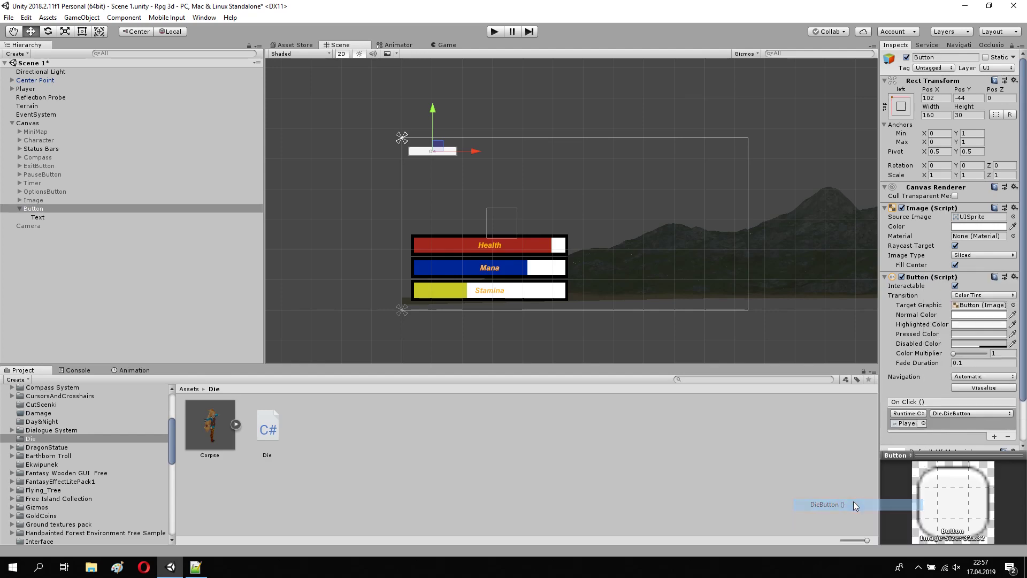
Verify the DieButton declaration on line 28 of Die.cs and start the game
click(195, 566)
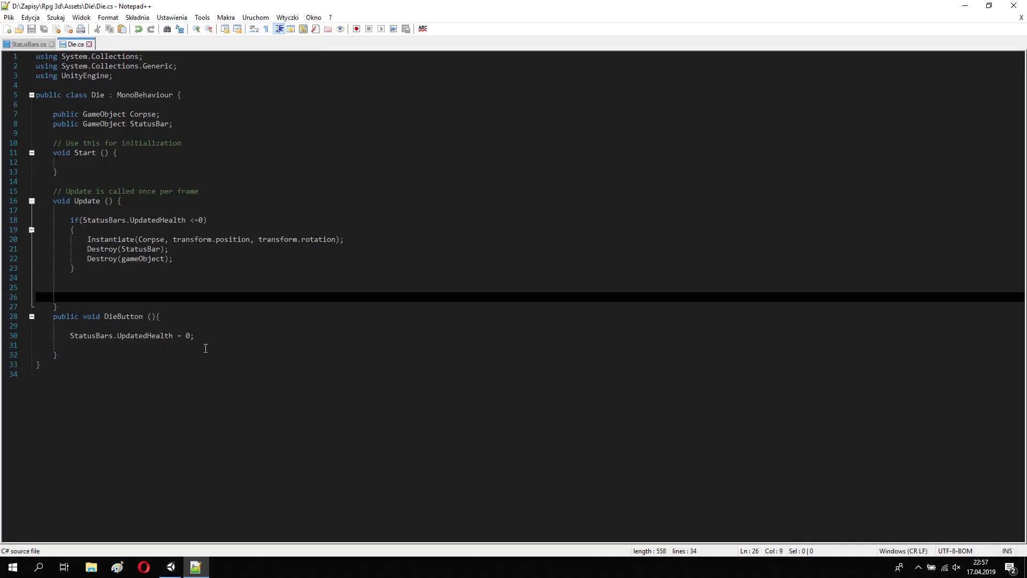
drag(151, 316, 35, 316)
click(190, 403)
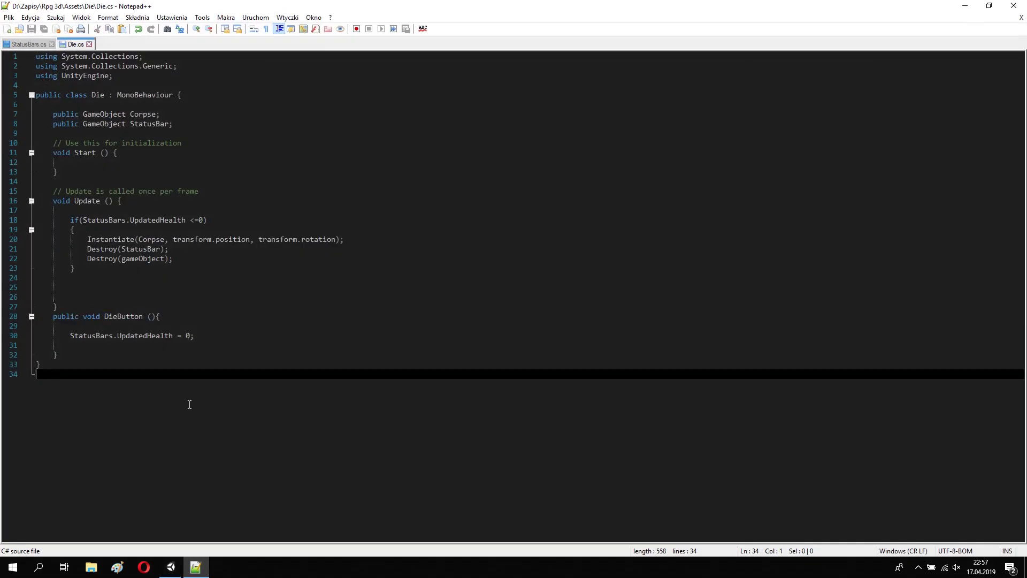
click(181, 569)
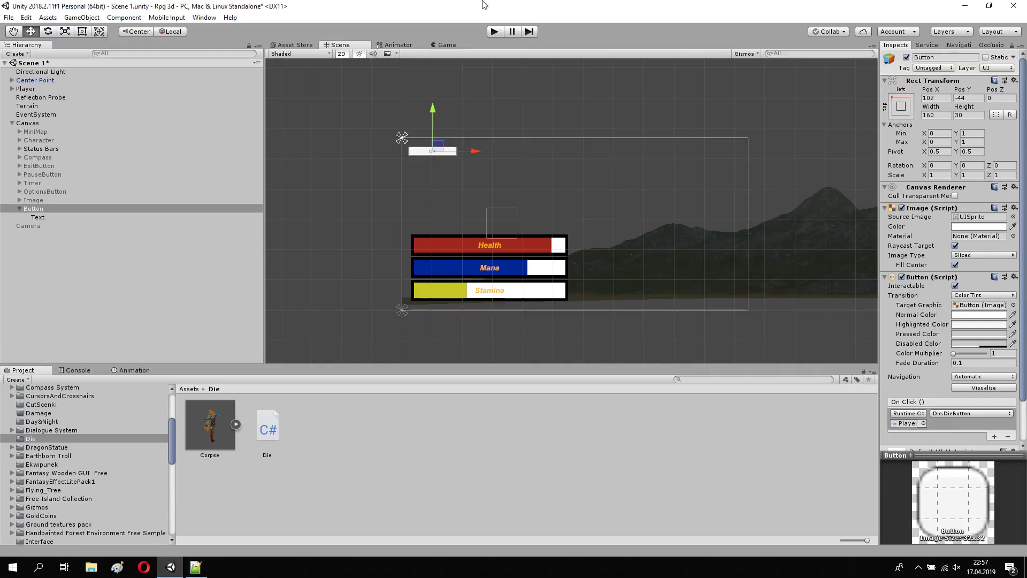
click(494, 32)
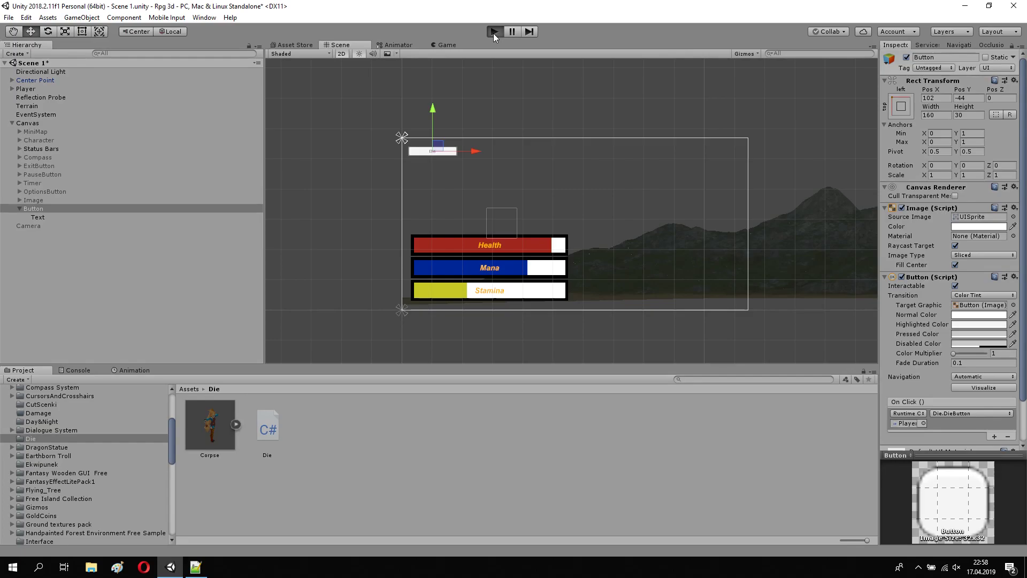
Click Die in play mode, which throws the unassigned Corpse error, then stop playing
click(494, 33)
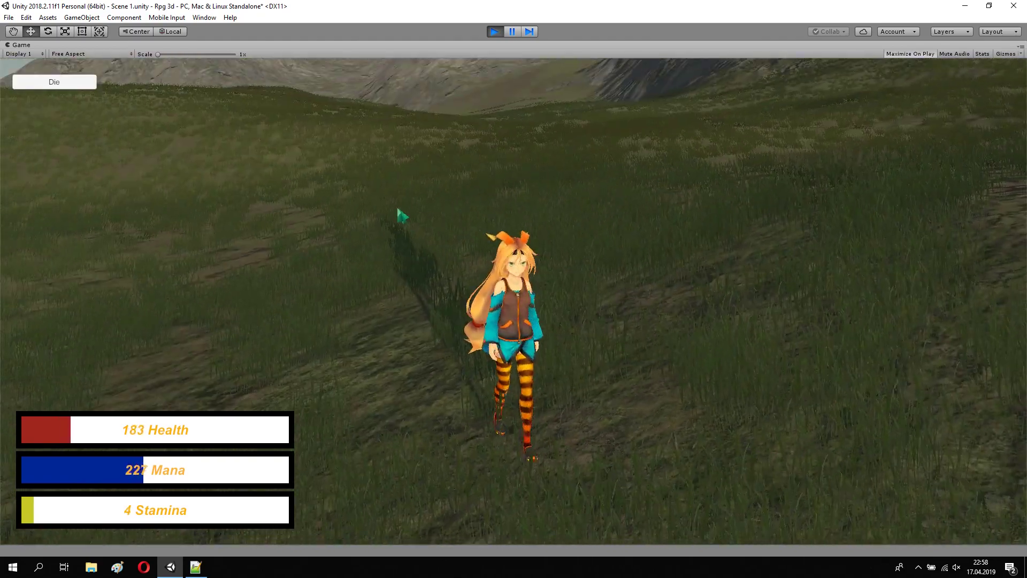
click(55, 84)
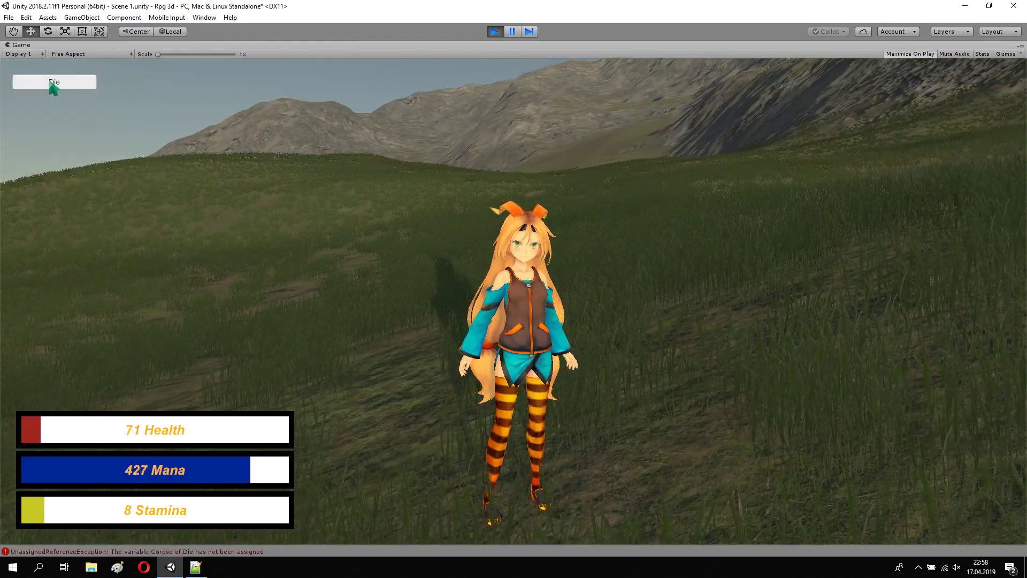
click(52, 83)
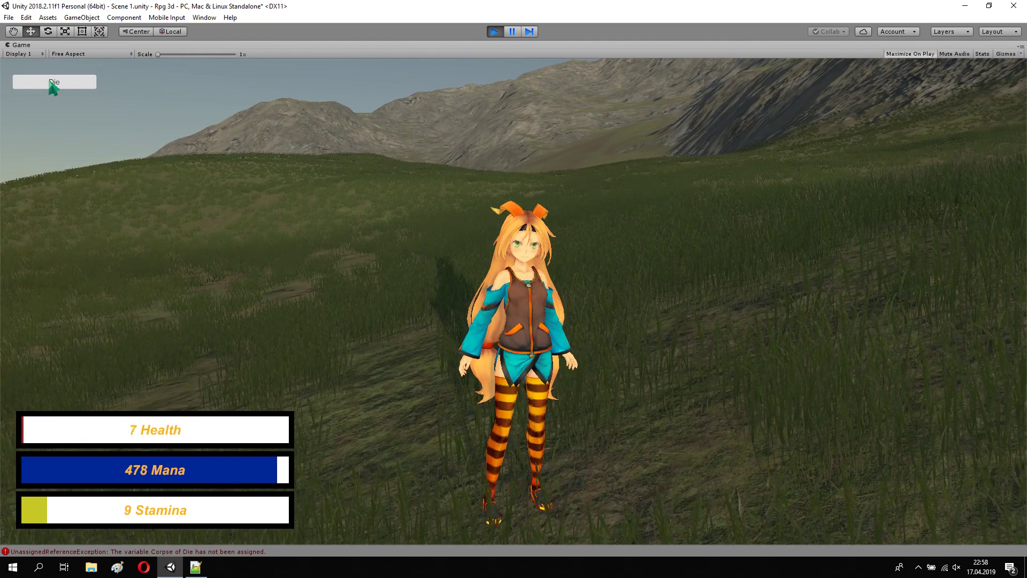
click(492, 33)
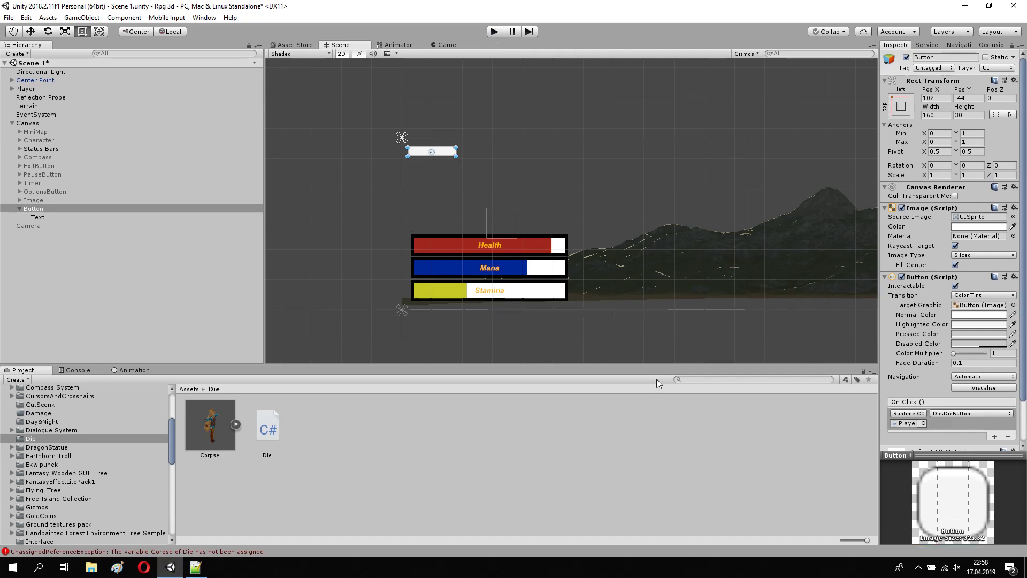
Assign Corpse and Status Bars to the Player's Die script fields and save the scene
click(37, 89)
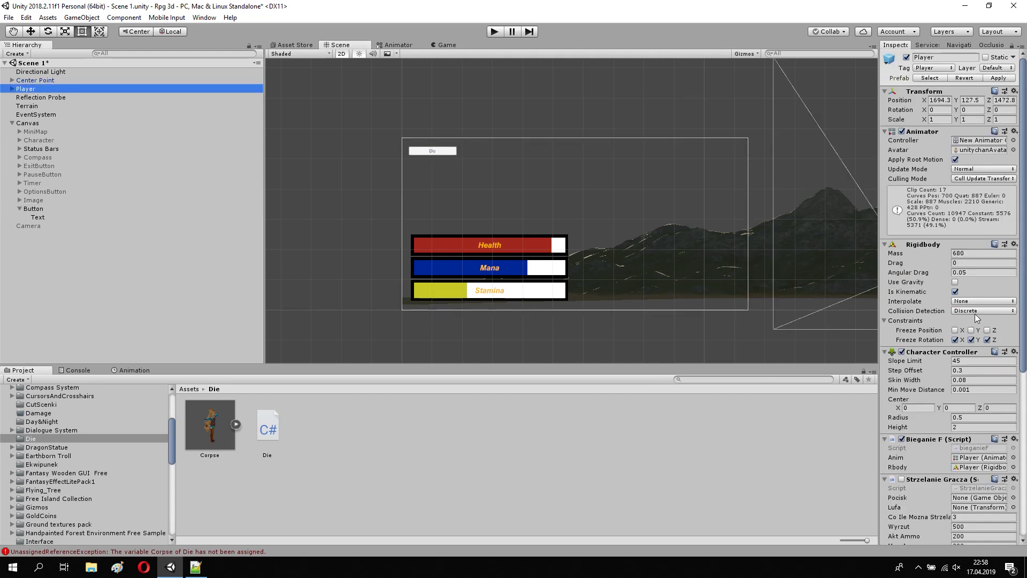
scroll(957, 307, down, 5)
scroll(936, 298, down, 3)
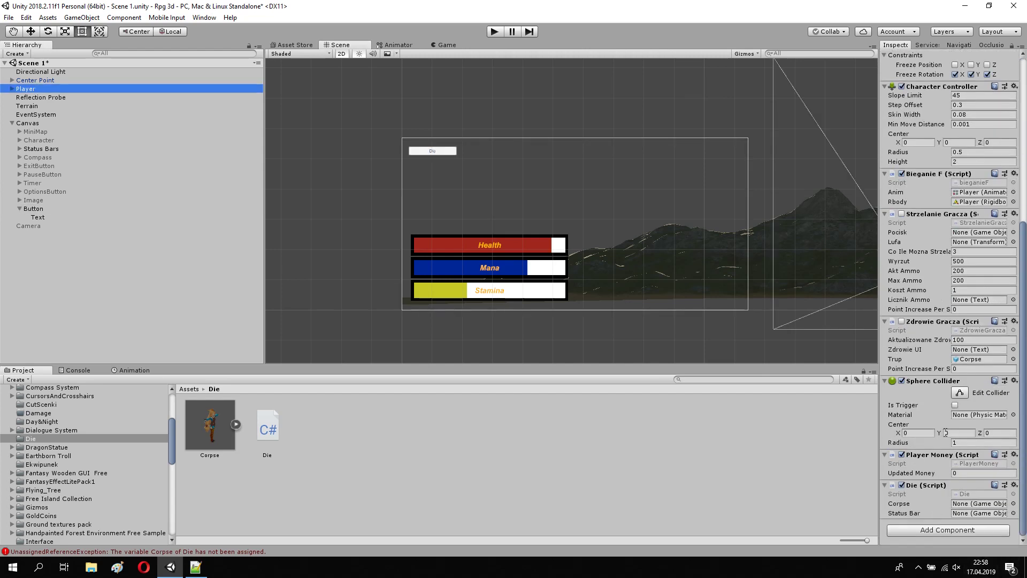
drag(221, 419, 978, 502)
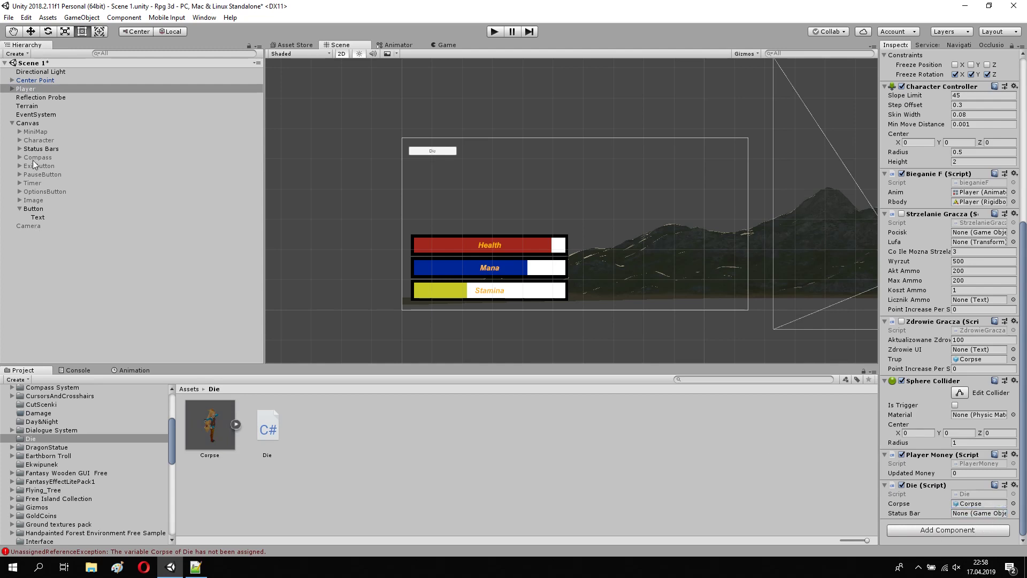
mouse_move(40, 148)
mouse_down()
mouse_move(1002, 529)
mouse_move(982, 517)
mouse_up()
key(ctrl+s)
click(517, 448)
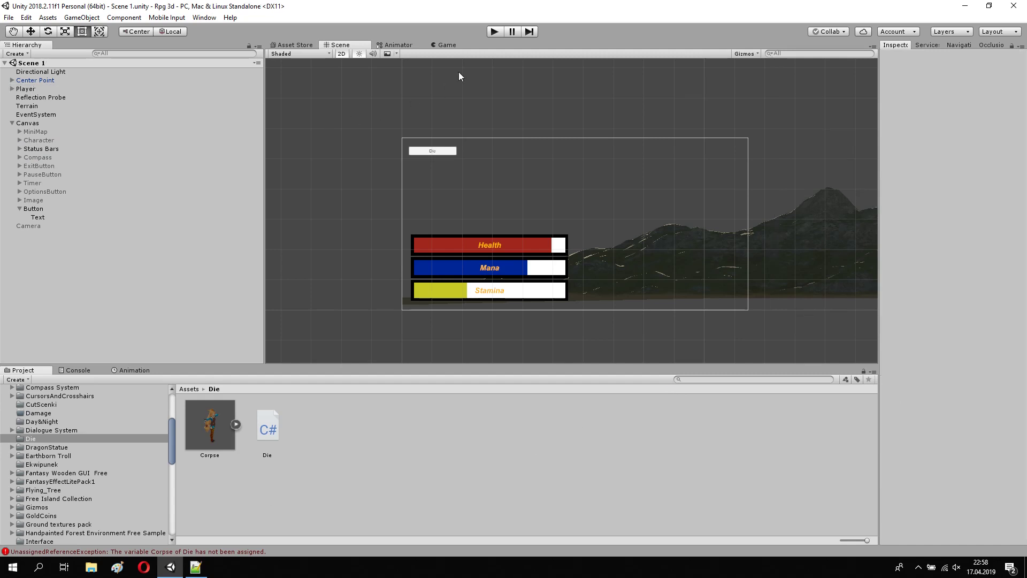
click(490, 33)
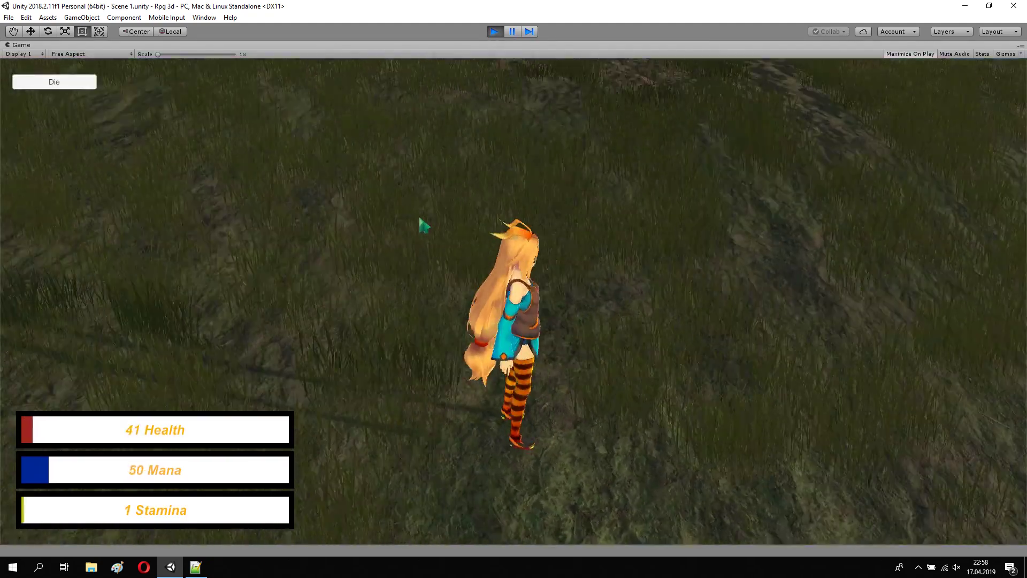
Turn the character, click Die to leave a corpse on the grass, then stop playing
key(s)
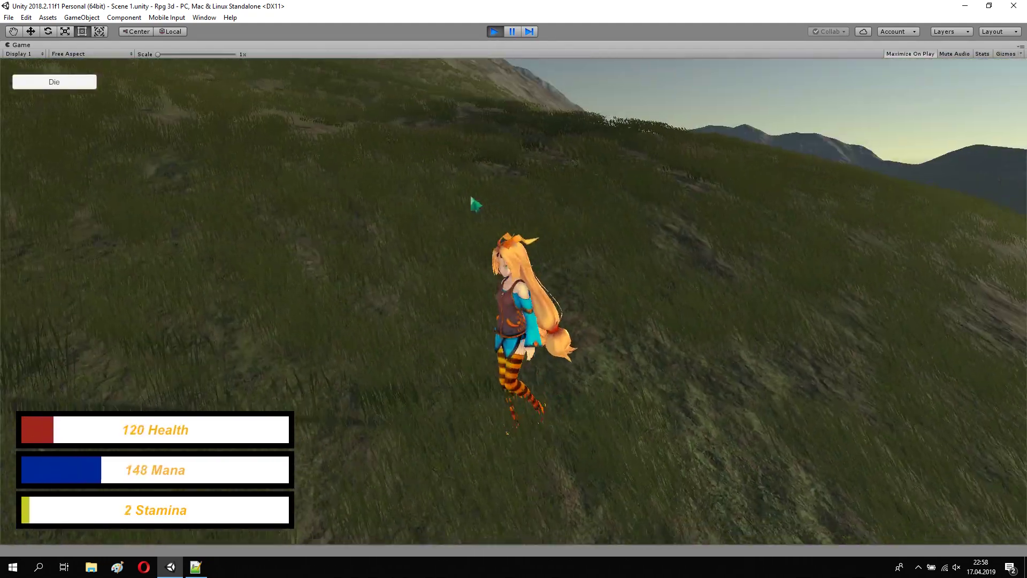
key(s)
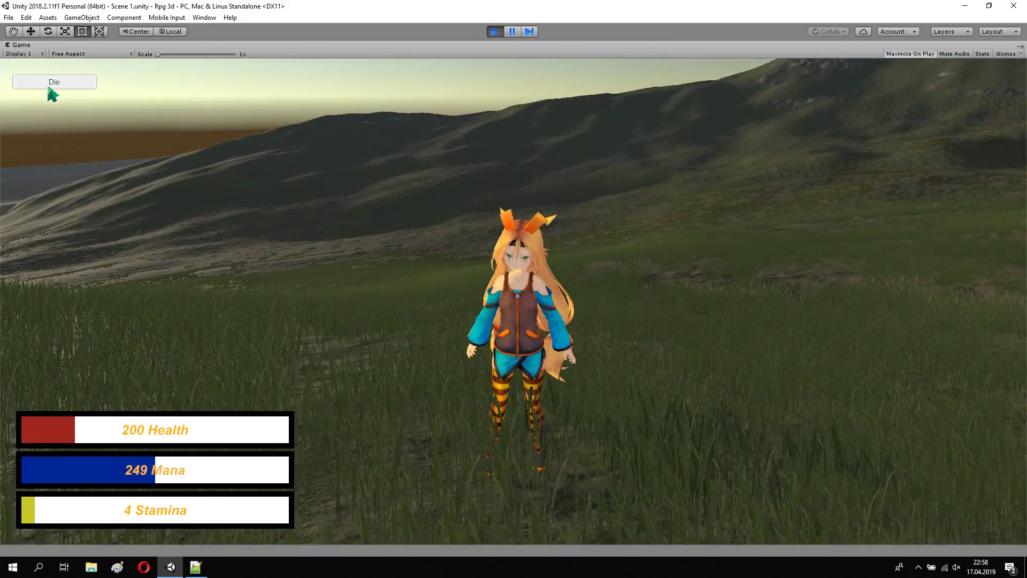
click(49, 87)
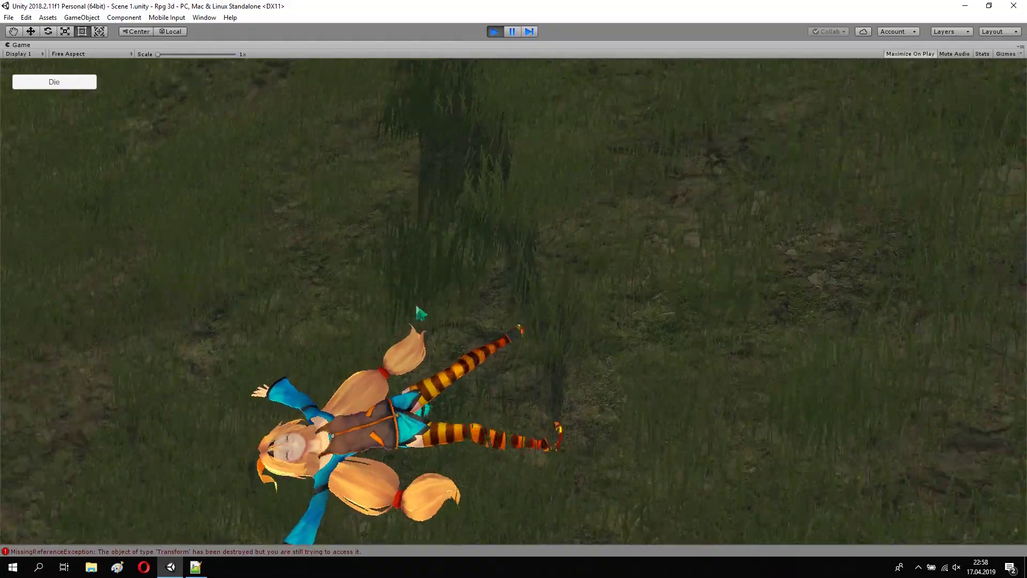
mouse_move(421, 313)
mouse_down()
mouse_move(254, 336)
mouse_move(312, 367)
mouse_move(486, 183)
mouse_up()
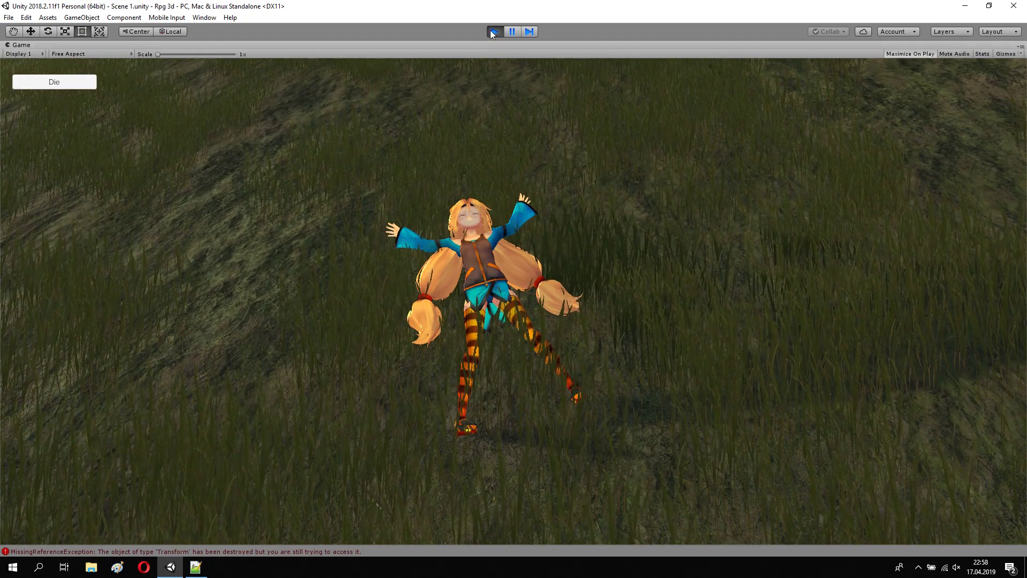
click(491, 31)
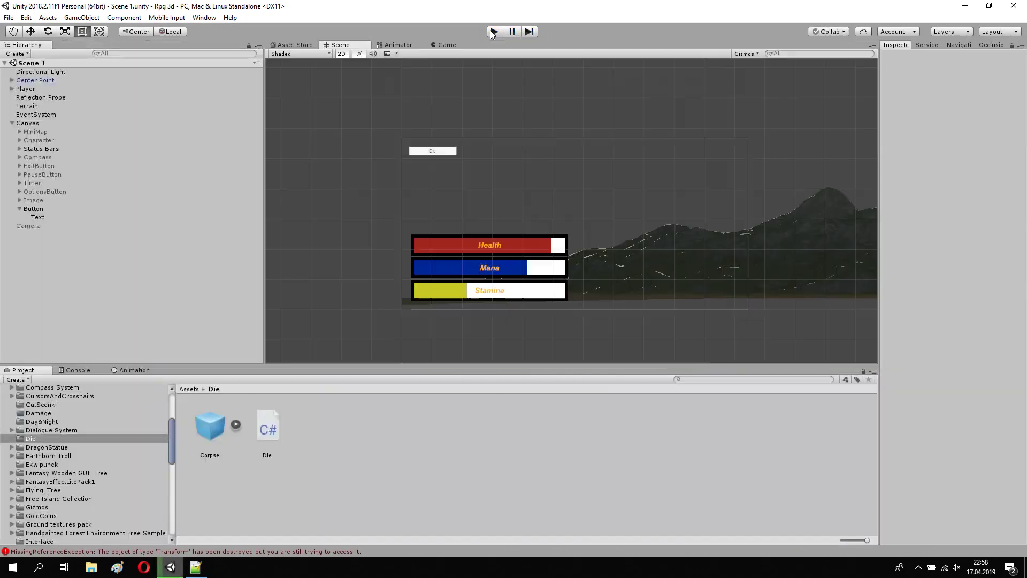
Clear the logged errors from the Console and return to the Die folder's assets
click(67, 370)
click(12, 378)
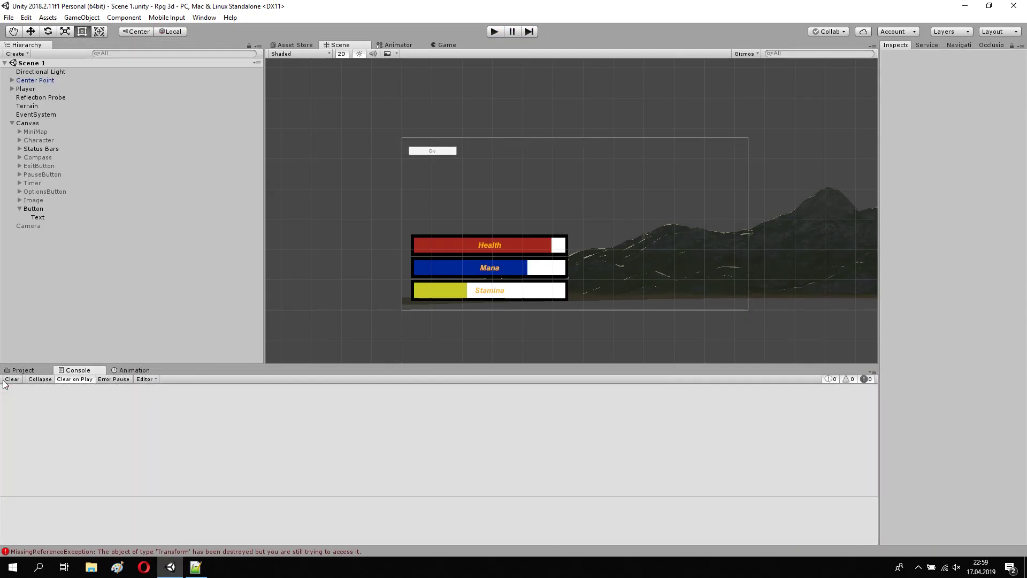
click(23, 370)
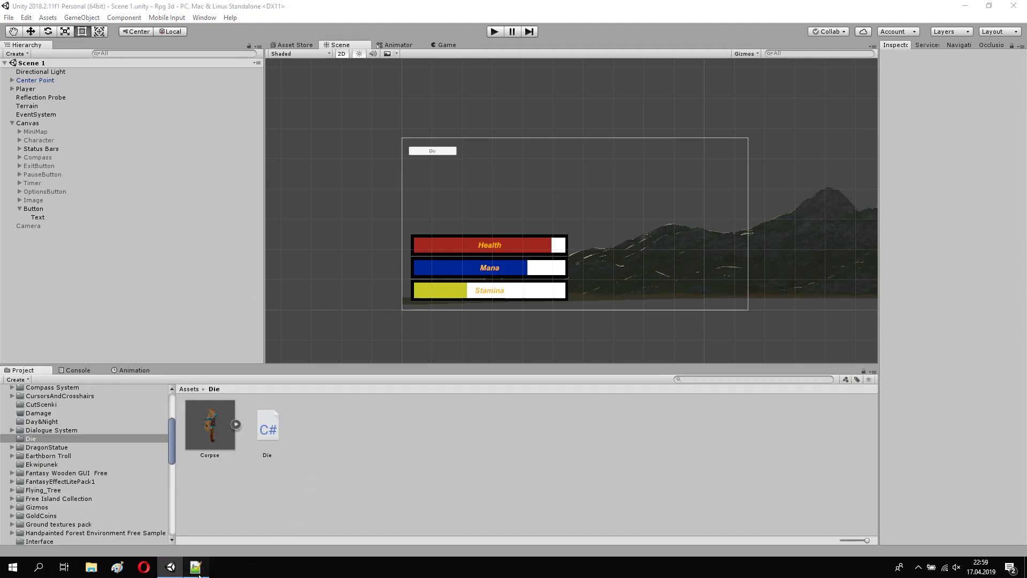
Inspect the static UpdatedHealth declaration and its UpdatedHealth = 1 start value in StatusBars.cs
click(195, 567)
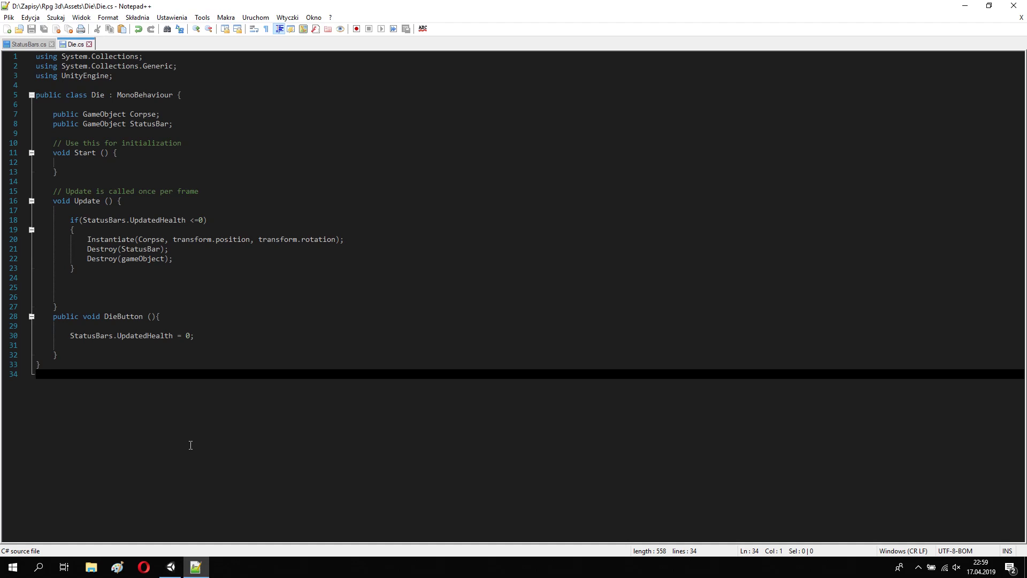
click(25, 45)
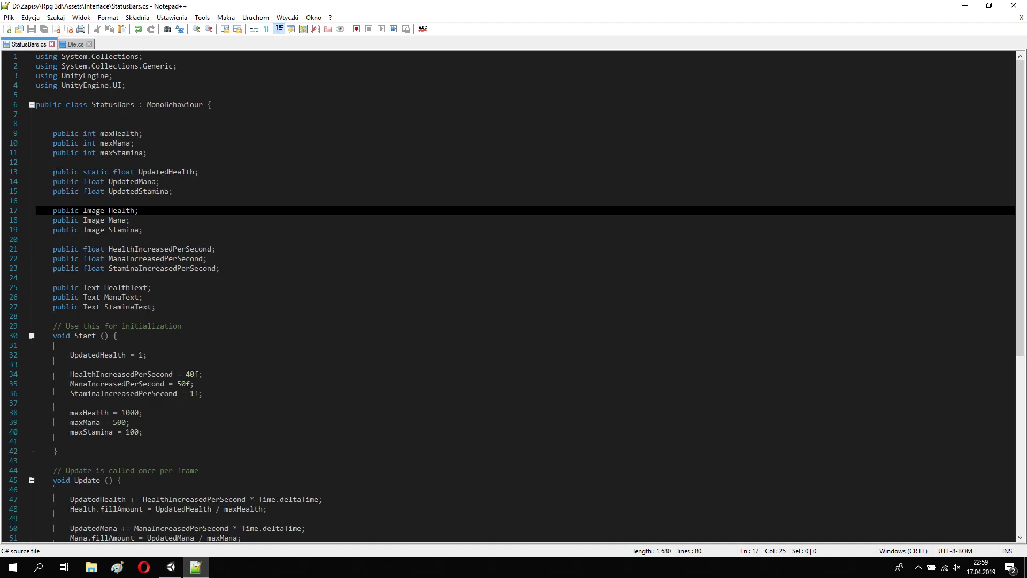
drag(54, 172, 231, 169)
click(231, 168)
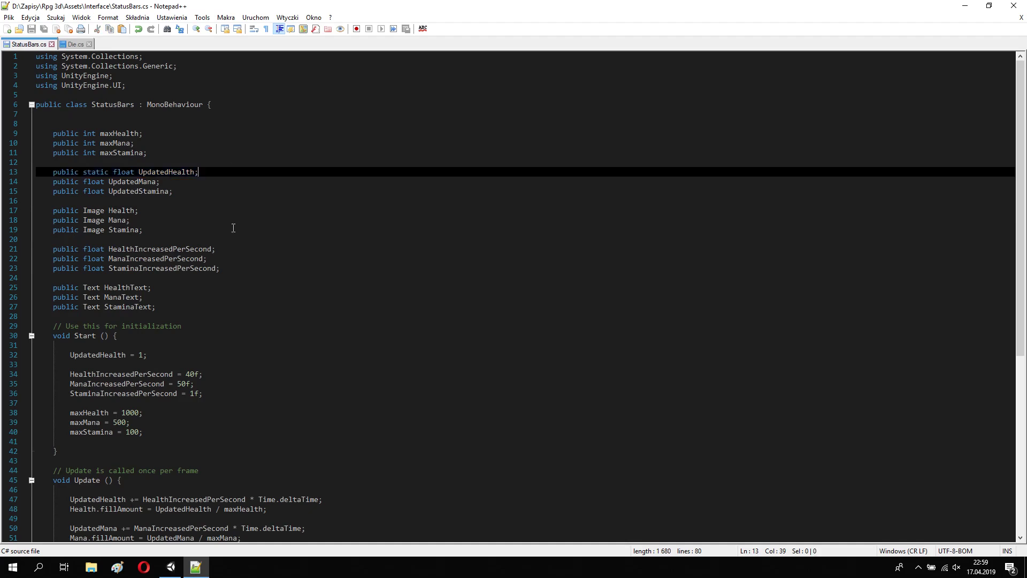
drag(152, 354, 65, 357)
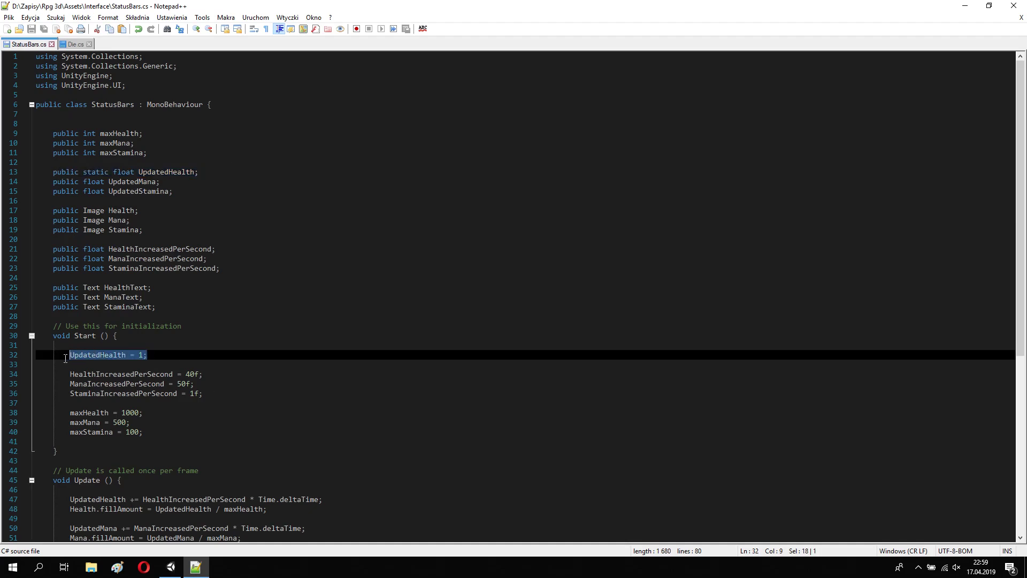
click(108, 355)
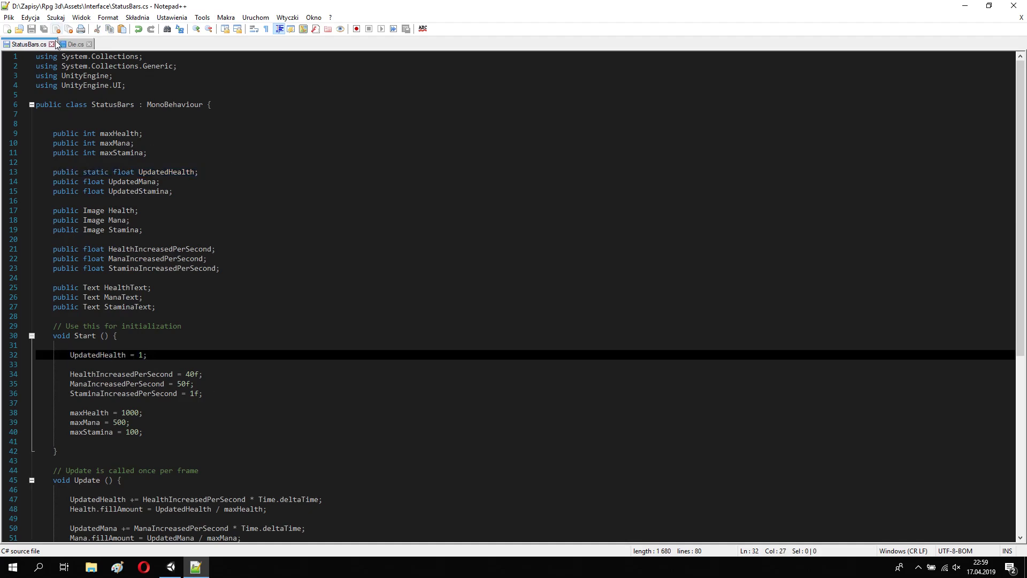
Return to Die.cs, then switch to Unity and start the game
click(75, 45)
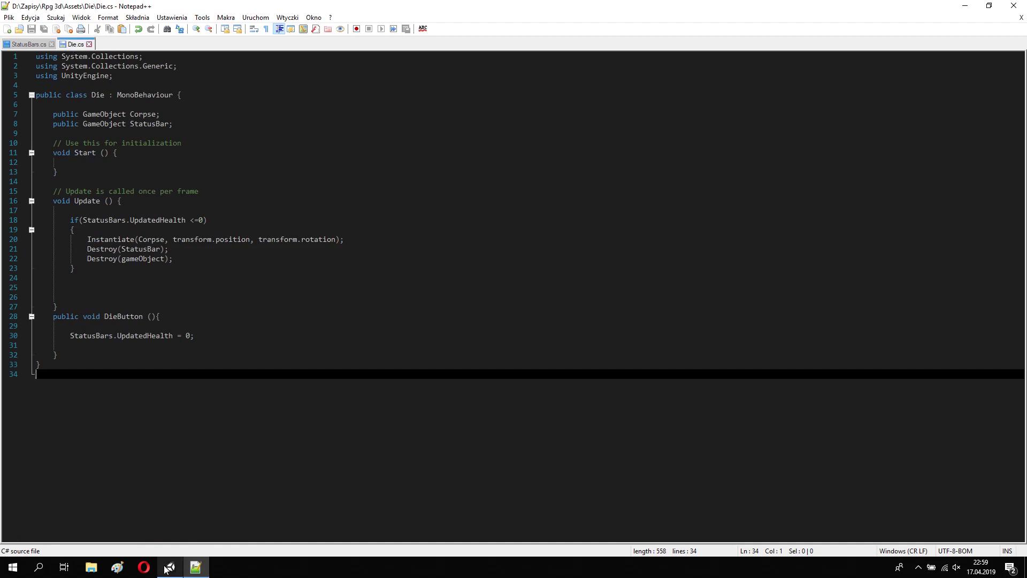
click(170, 567)
click(493, 34)
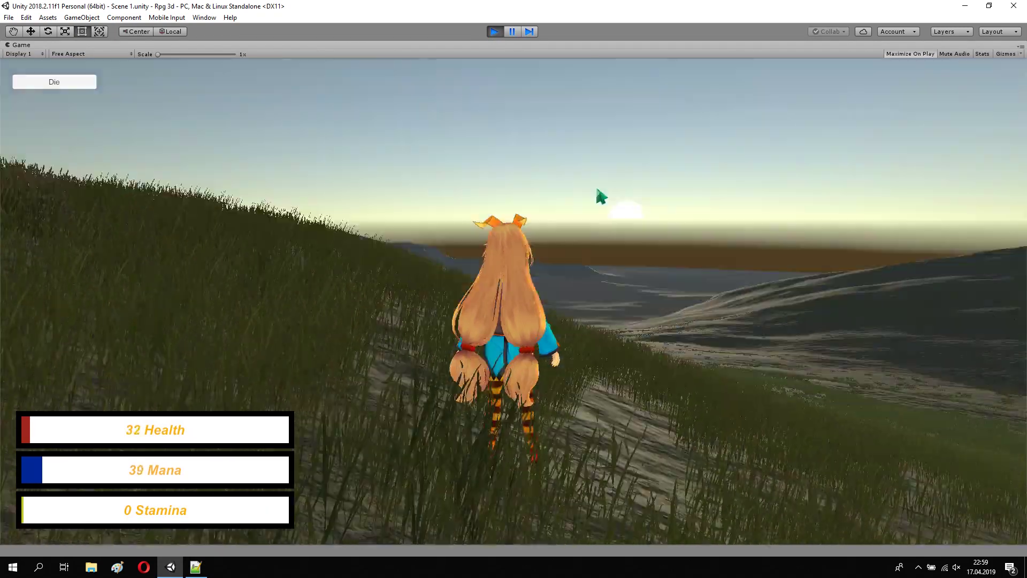
Orbit the camera, jump with Space, click Die to leave a corpse, then stop playing
drag(601, 196, 405, 201)
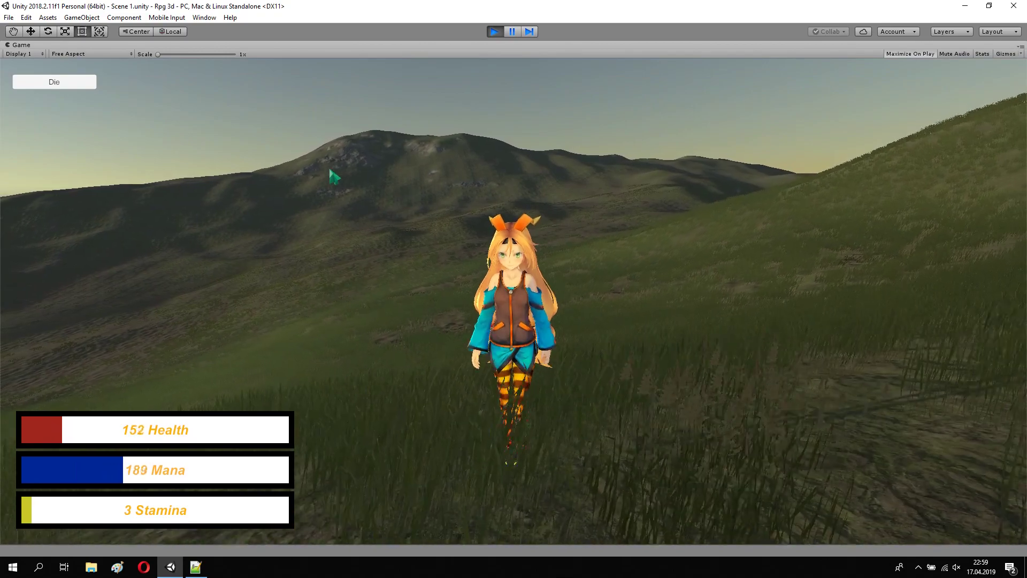
key(space)
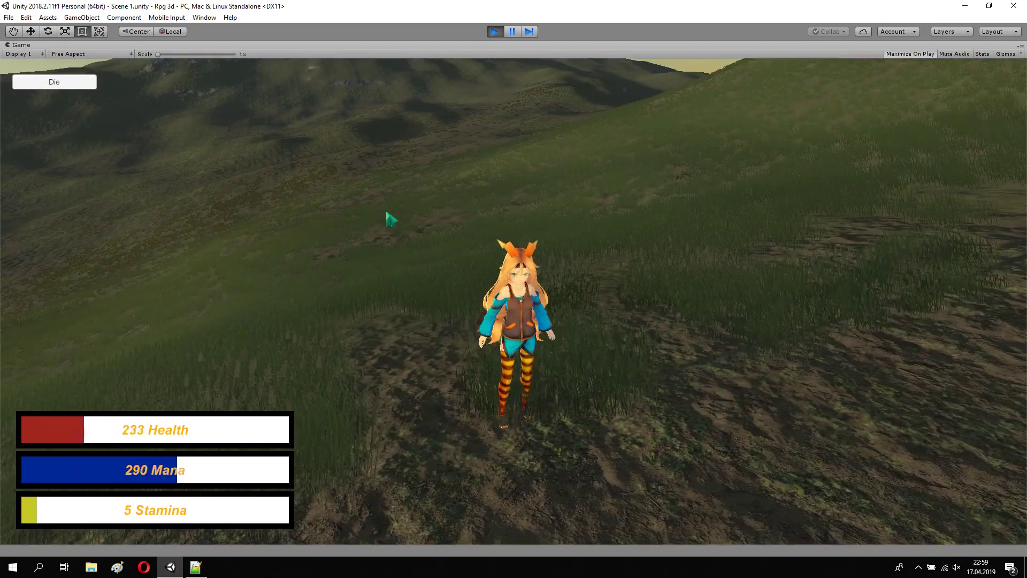
click(70, 86)
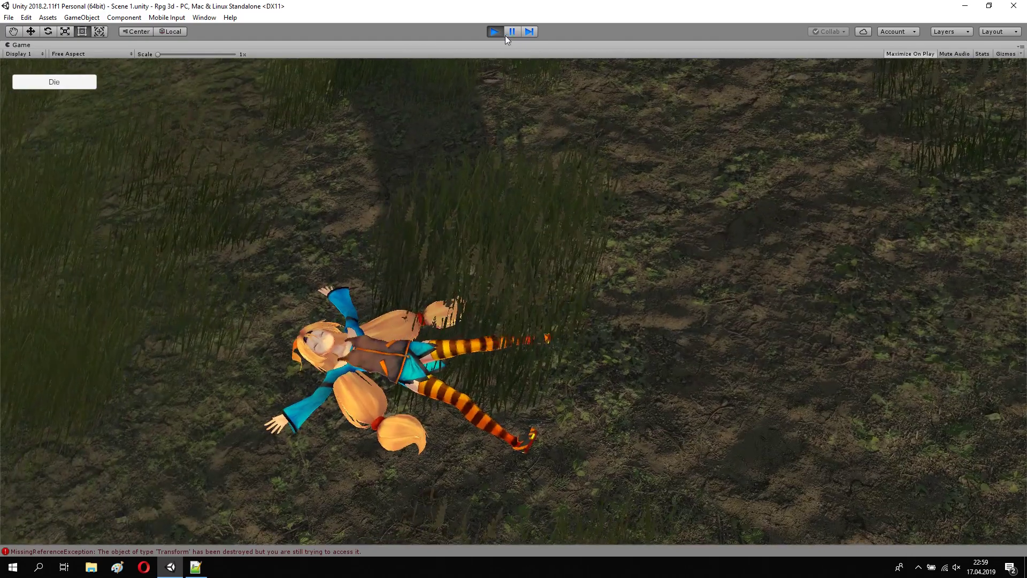
click(497, 34)
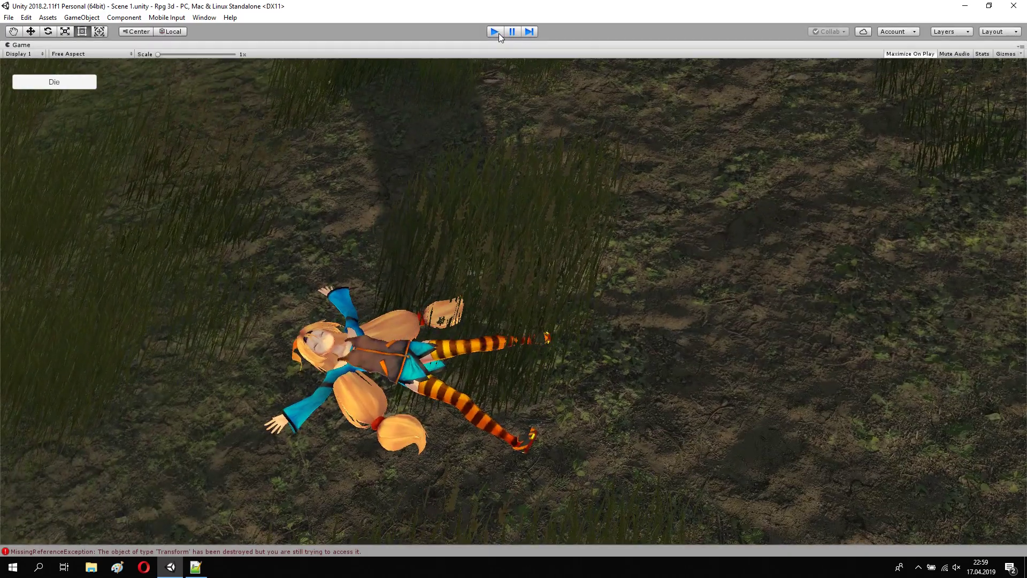